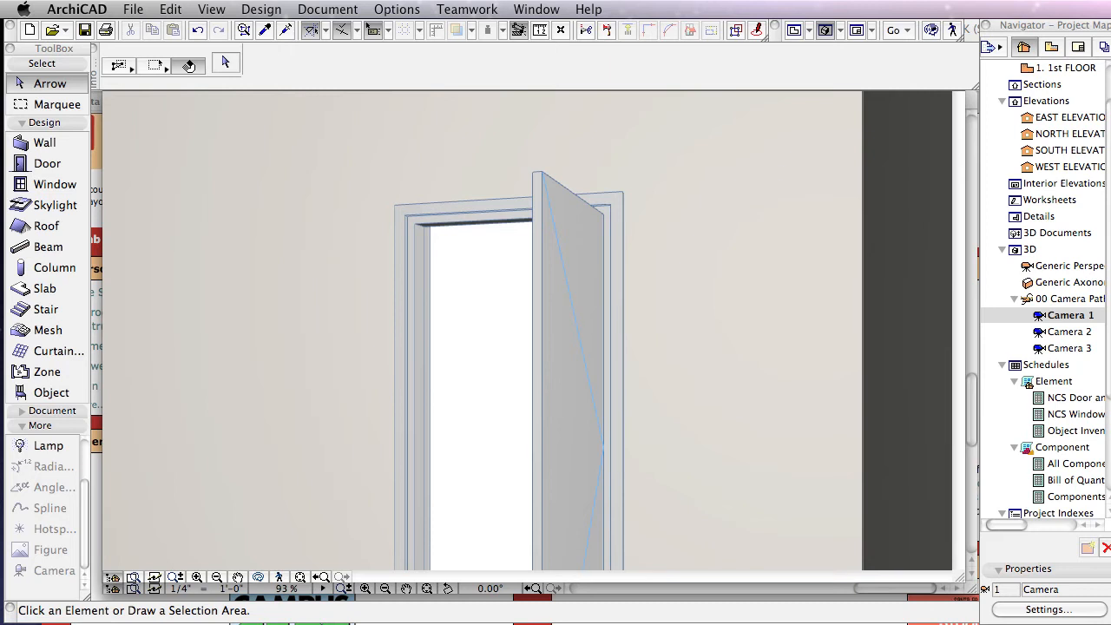
Save the current Camera 1 viewpoint as a view named Camera 1 in the 3D VIEWS folder of the view map
{"action": "left_click", "coordinate": [1051, 47]}
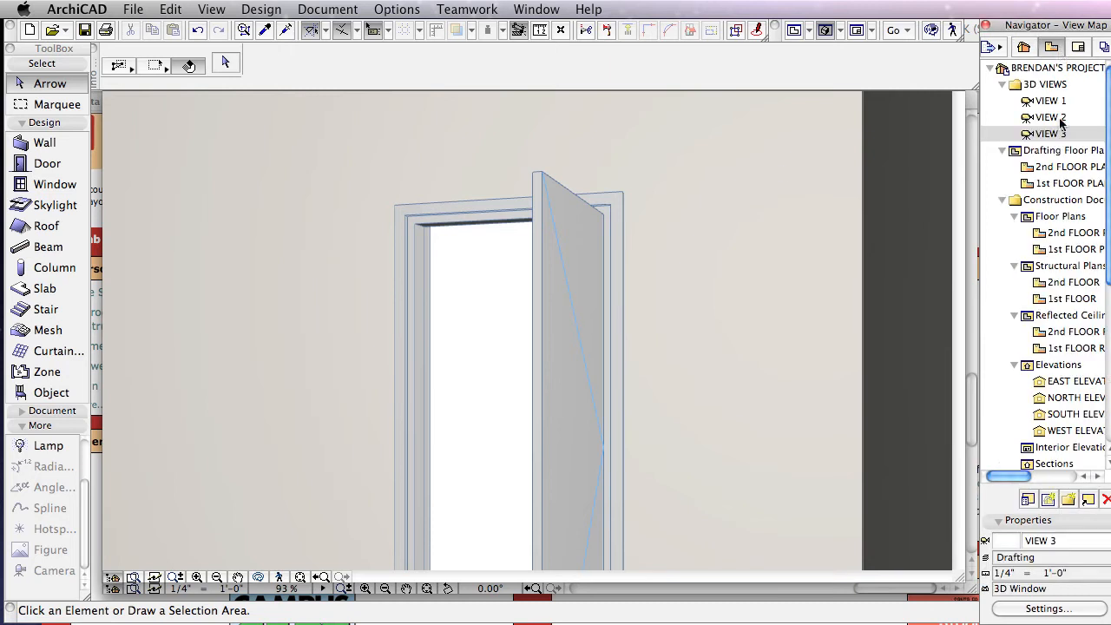
{"action": "left_click", "coordinate": [1044, 85]}
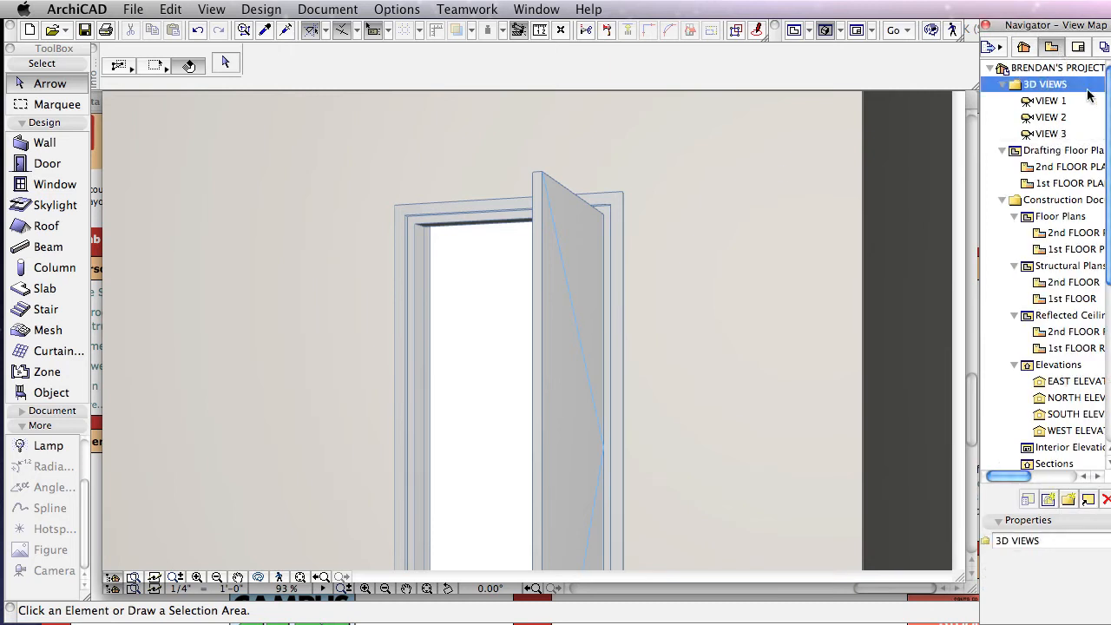
{"action": "left_click", "coordinate": [1048, 499]}
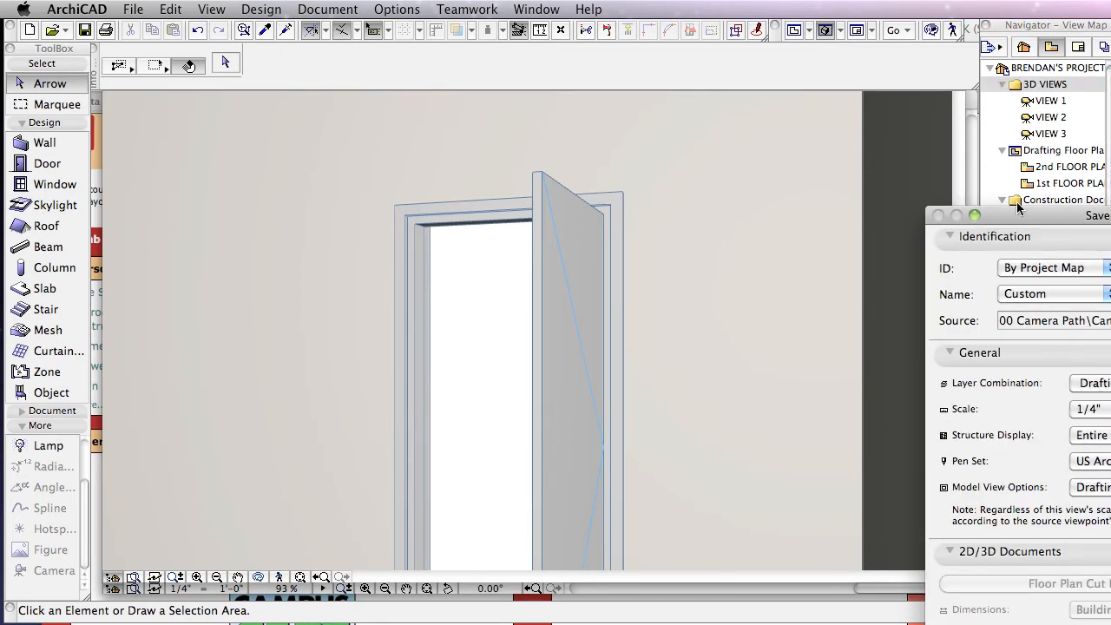
{"action": "left_click_drag", "start_coordinate": [1037, 211], "coordinate": [673, 114]}
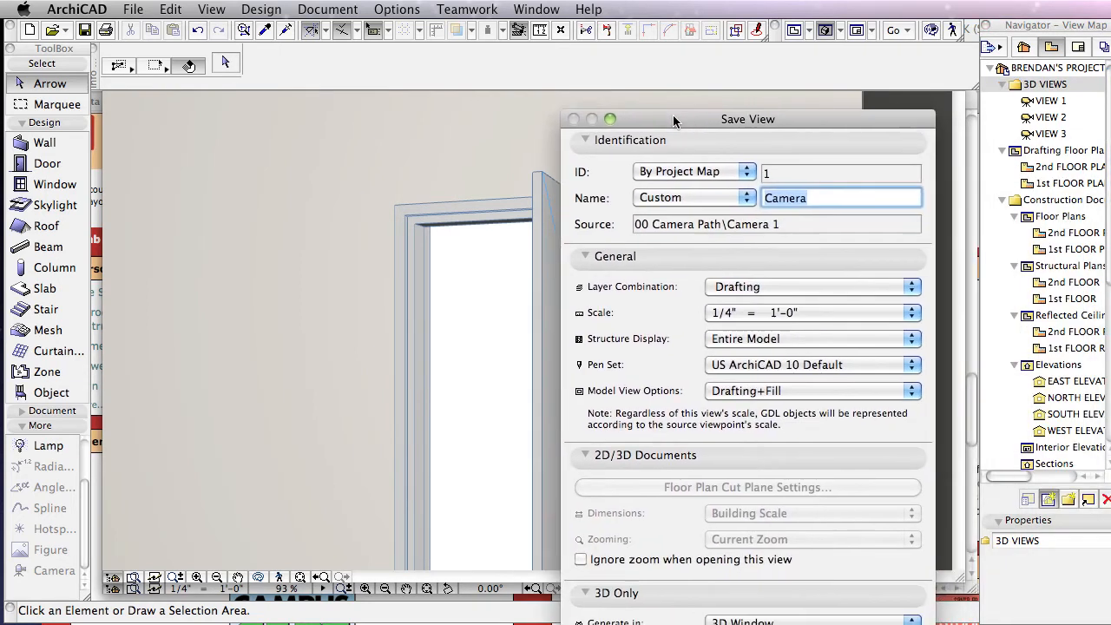
{"action": "left_click", "coordinate": [832, 202]}
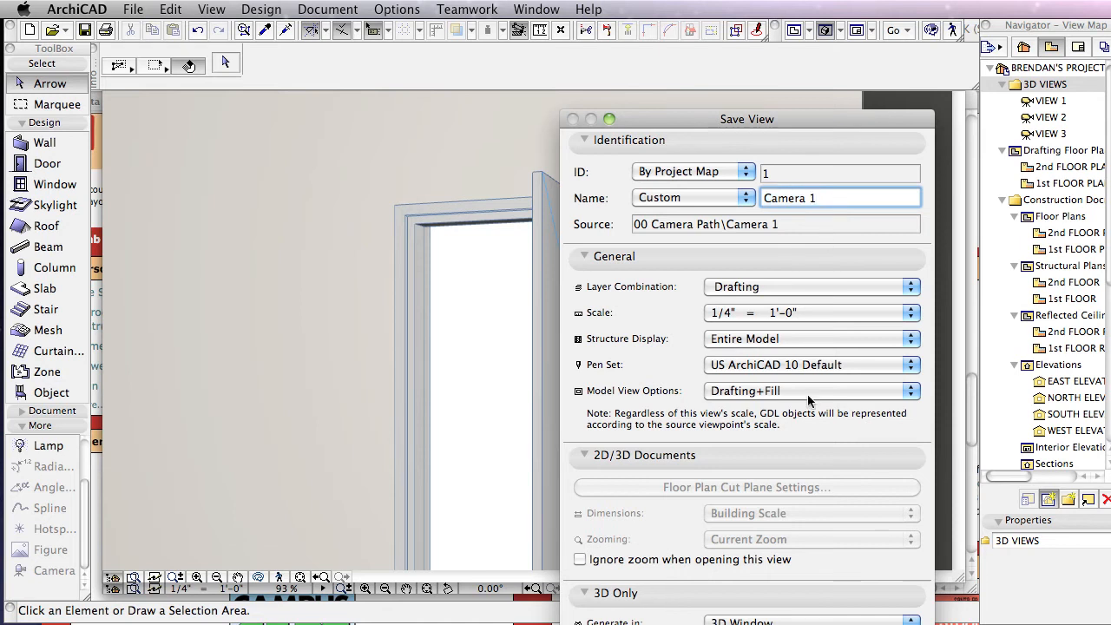
{"action": "key", "text": "Return"}
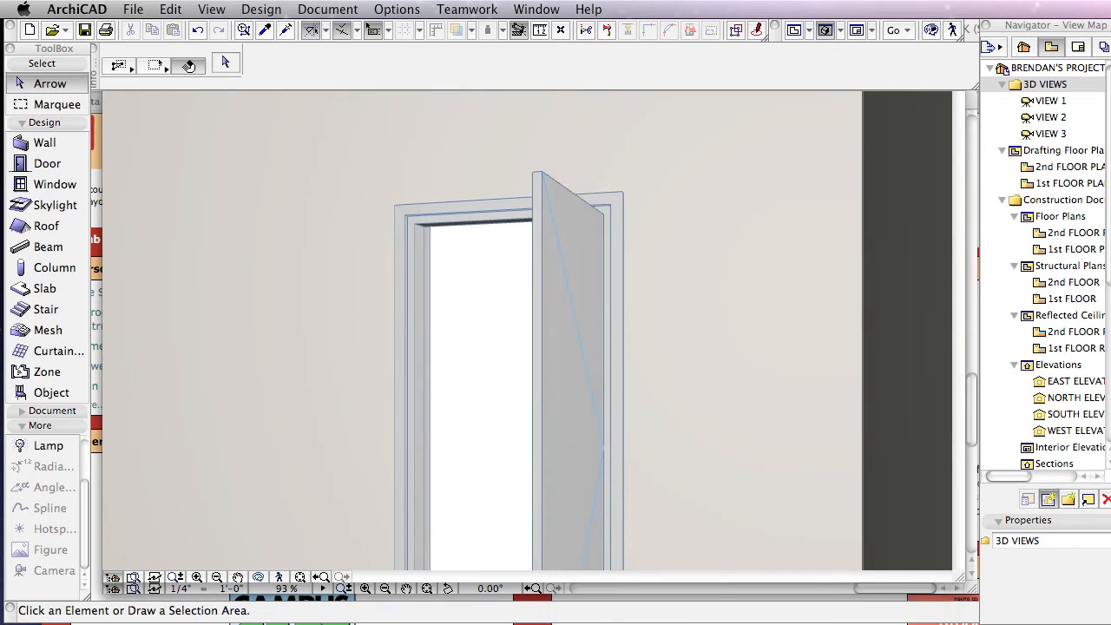
Open the Camera 2 viewpoint from the camera path and save it as a view named Camera 2
{"action": "left_click", "coordinate": [1023, 48]}
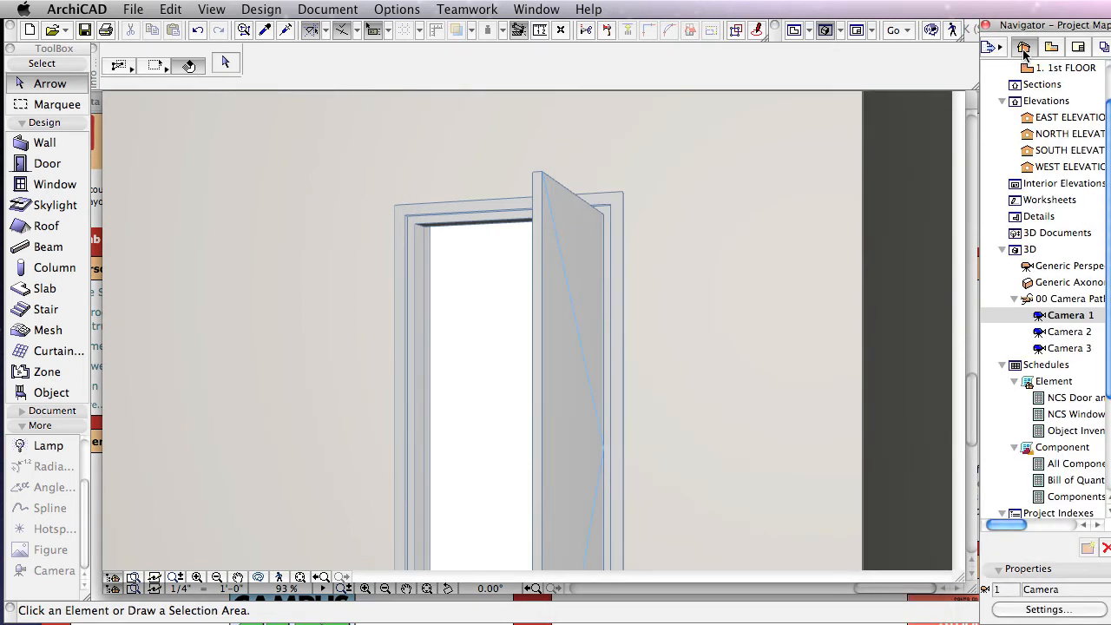
{"action": "double_click", "coordinate": [1060, 332]}
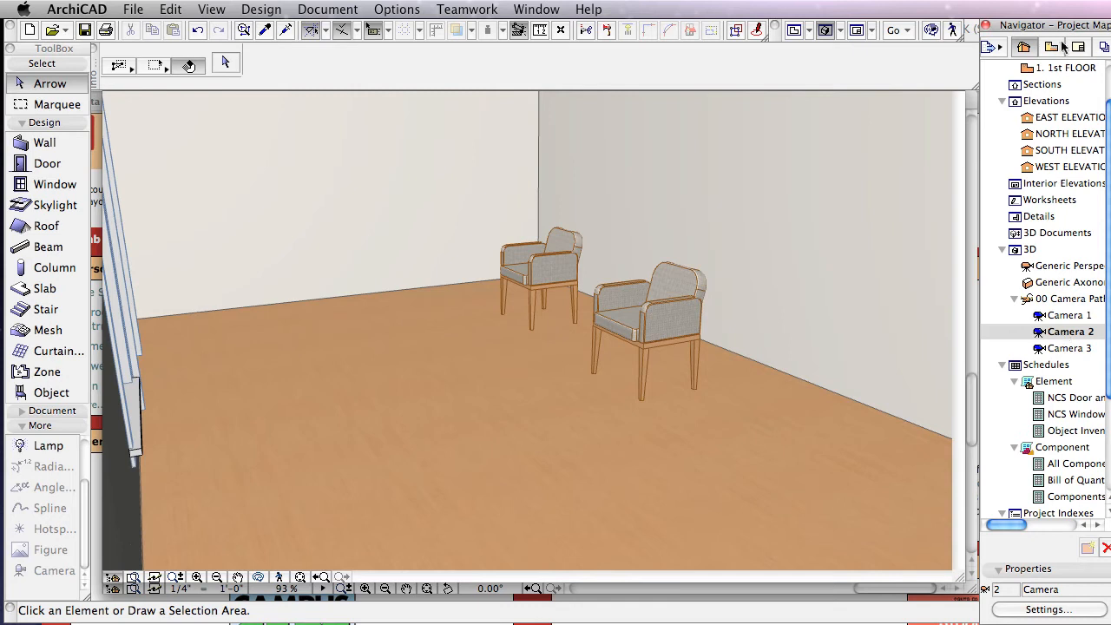
{"action": "left_click", "coordinate": [1051, 47]}
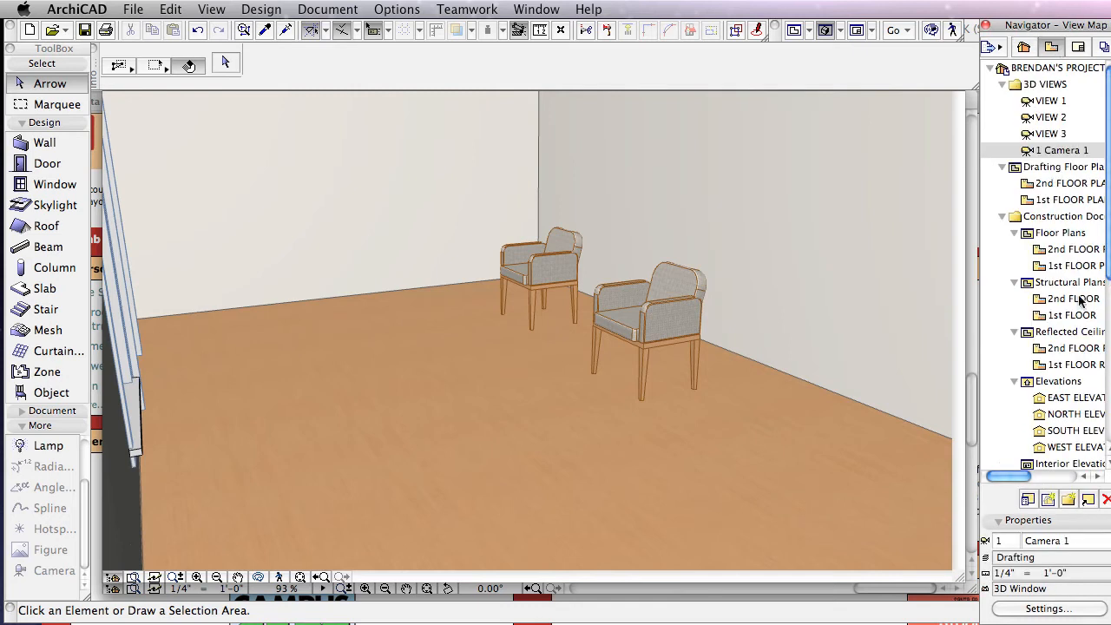
{"action": "left_click", "coordinate": [1048, 500]}
{"action": "left_click", "coordinate": [909, 201]}
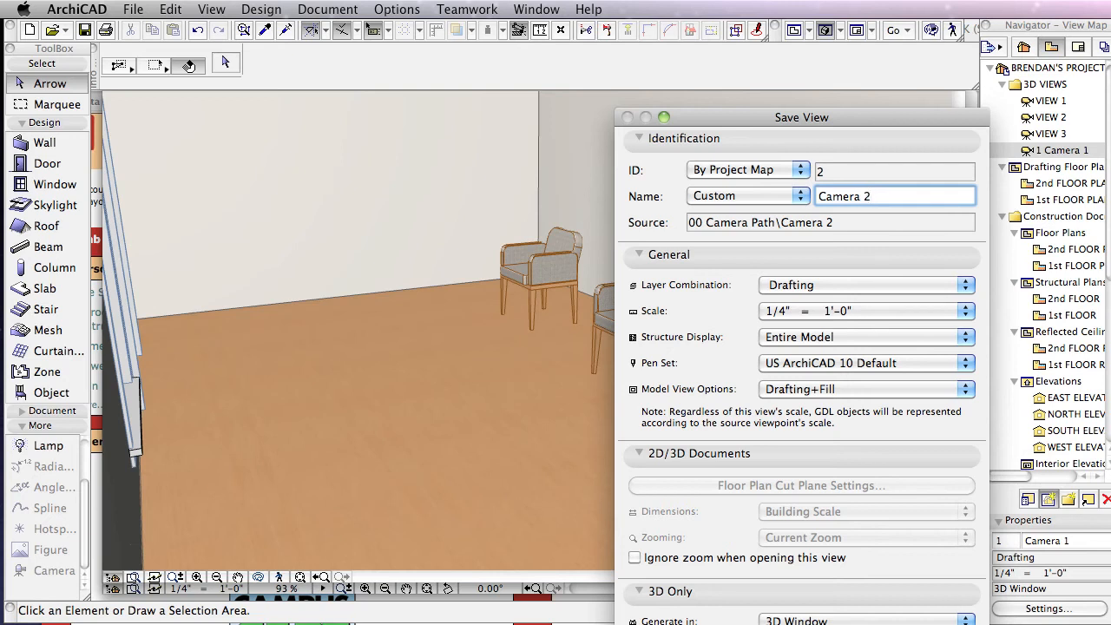
{"action": "left_click_drag", "start_coordinate": [929, 119], "coordinate": [837, 80]}
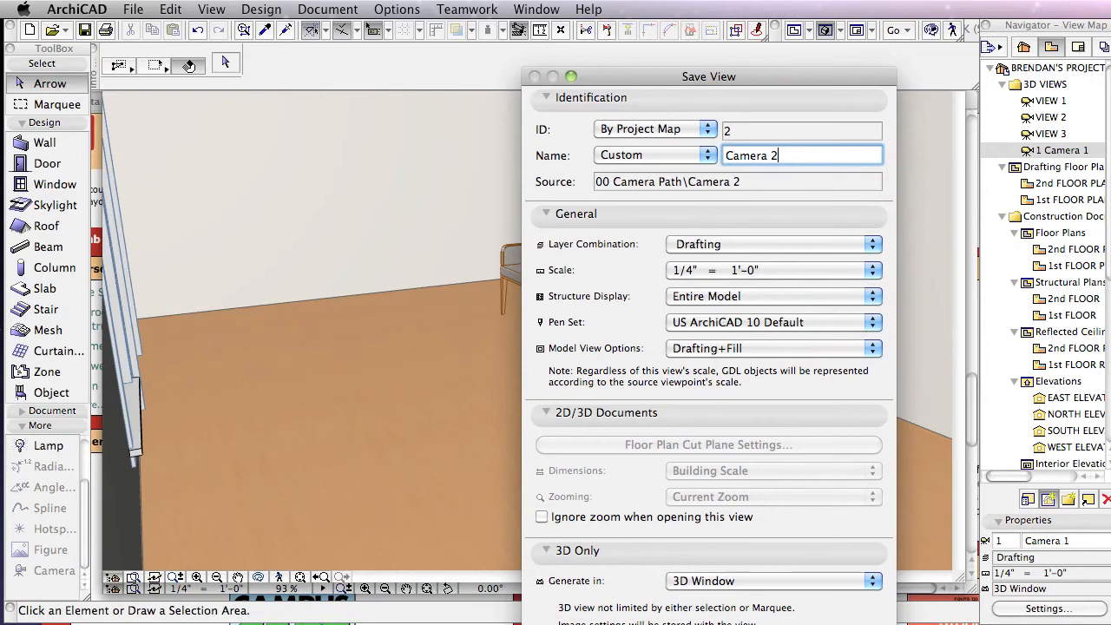
{"action": "key", "text": "Return"}
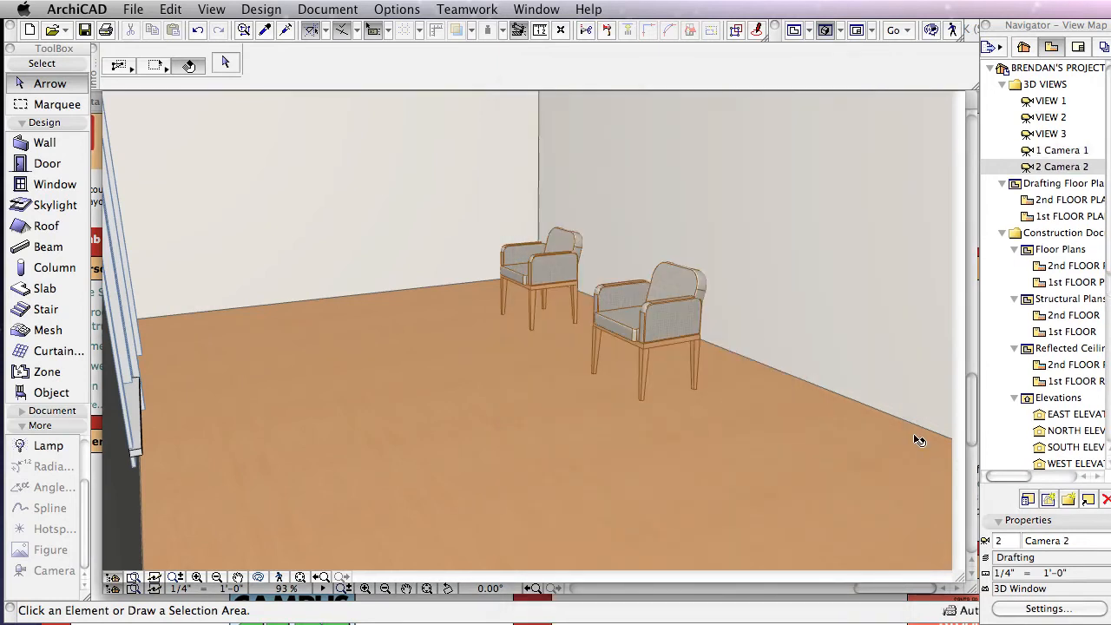
Open the Camera 3 viewpoint from the camera path and save it as a view named Camera 3
{"action": "left_click", "coordinate": [1024, 48]}
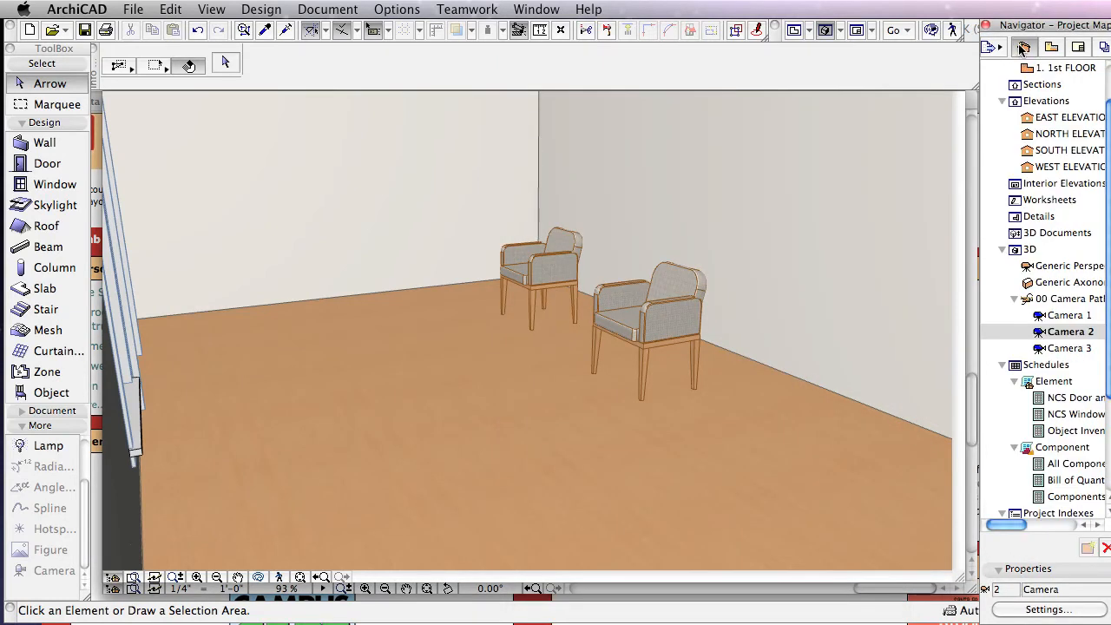
{"action": "left_click", "coordinate": [1056, 350]}
{"action": "double_click", "coordinate": [1055, 352]}
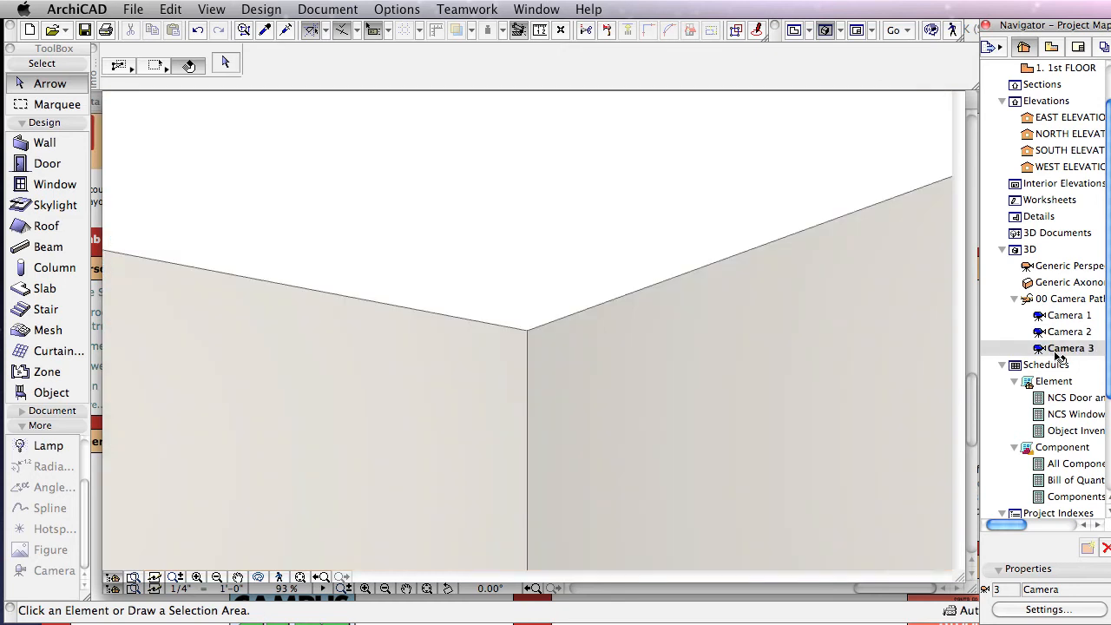
{"action": "left_click", "coordinate": [1051, 48]}
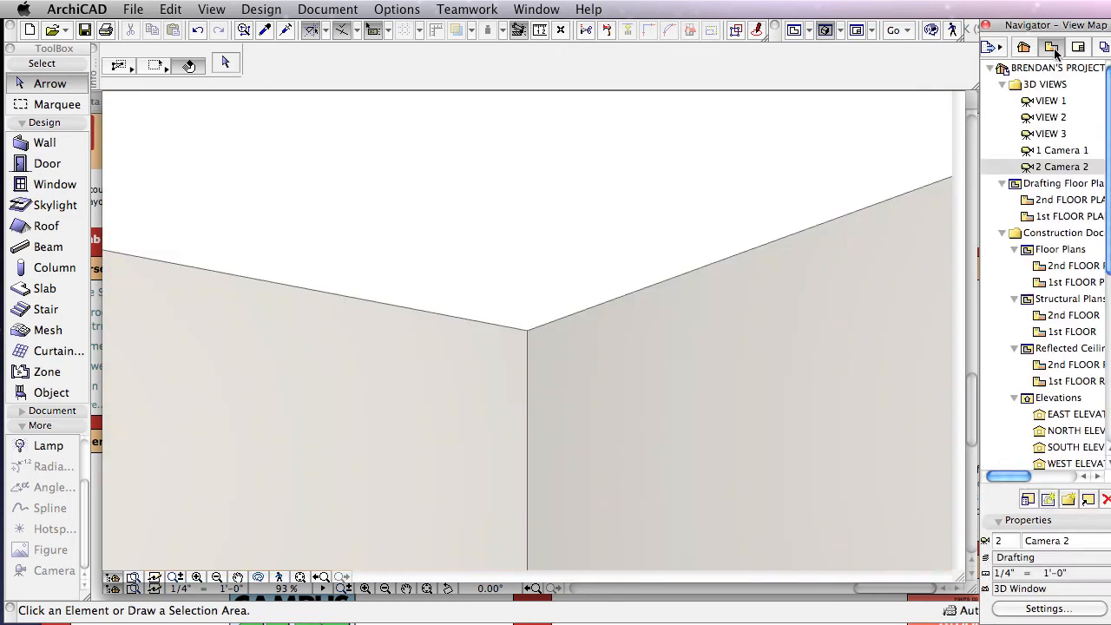
{"action": "left_click", "coordinate": [1049, 502]}
{"action": "left_click_drag", "start_coordinate": [1079, 213], "coordinate": [722, 43]}
{"action": "left_click", "coordinate": [825, 124]}
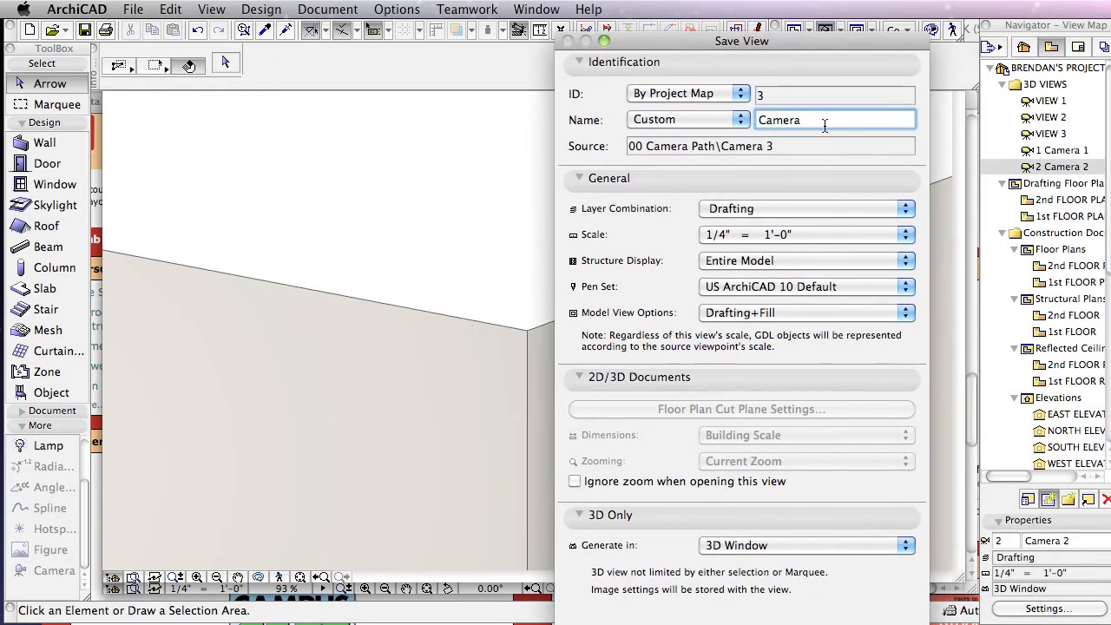
{"action": "type", "text": "3"}
{"action": "key", "text": "Return"}
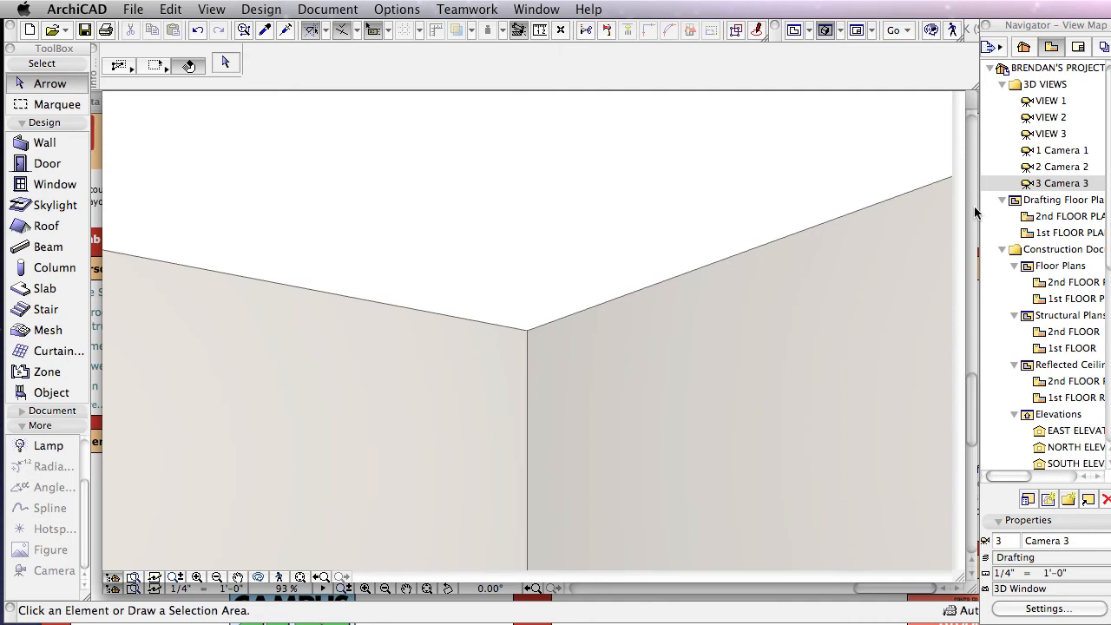
Open the saved 3D views one after another, from VIEW 1 to Camera 3, to check them
{"action": "double_click", "coordinate": [1052, 101]}
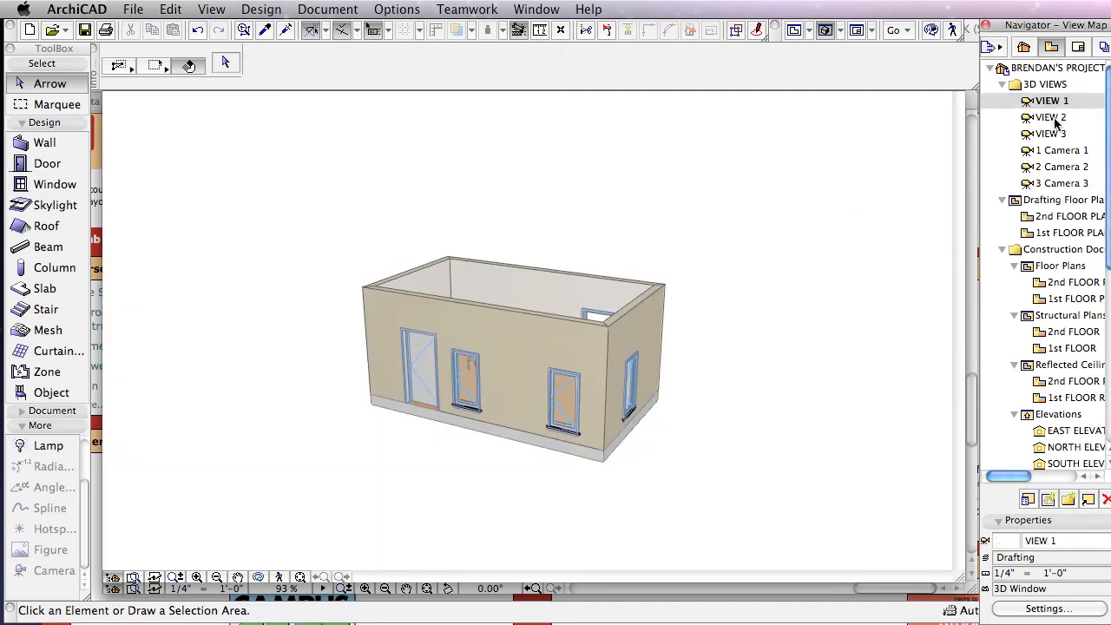
{"action": "double_click", "coordinate": [1052, 117]}
{"action": "double_click", "coordinate": [1052, 134]}
{"action": "double_click", "coordinate": [1061, 151]}
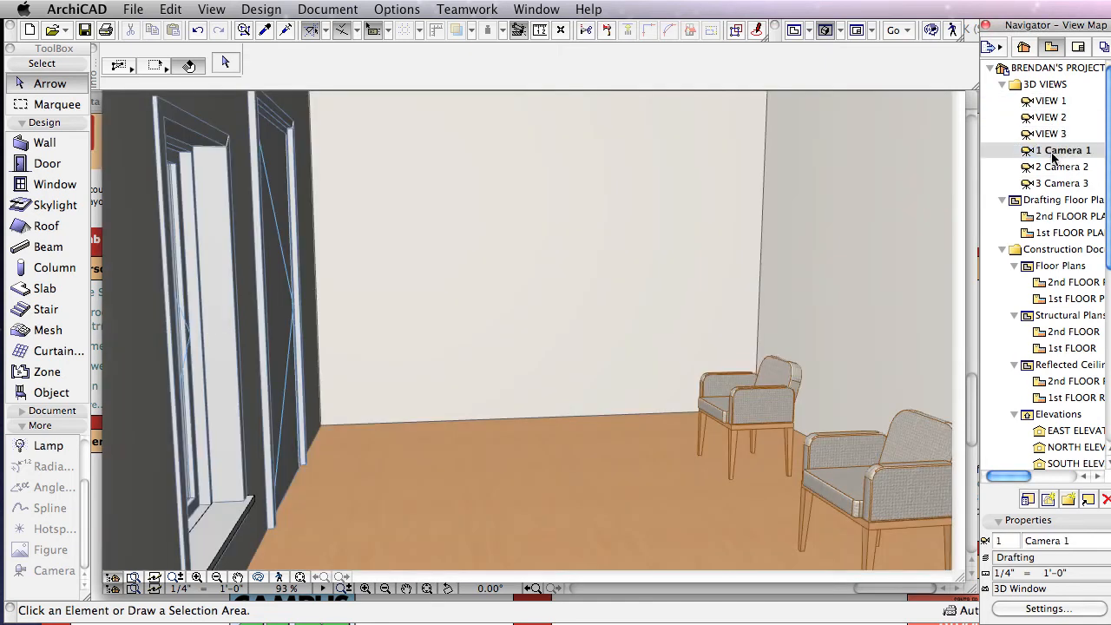
{"action": "double_click", "coordinate": [1059, 167]}
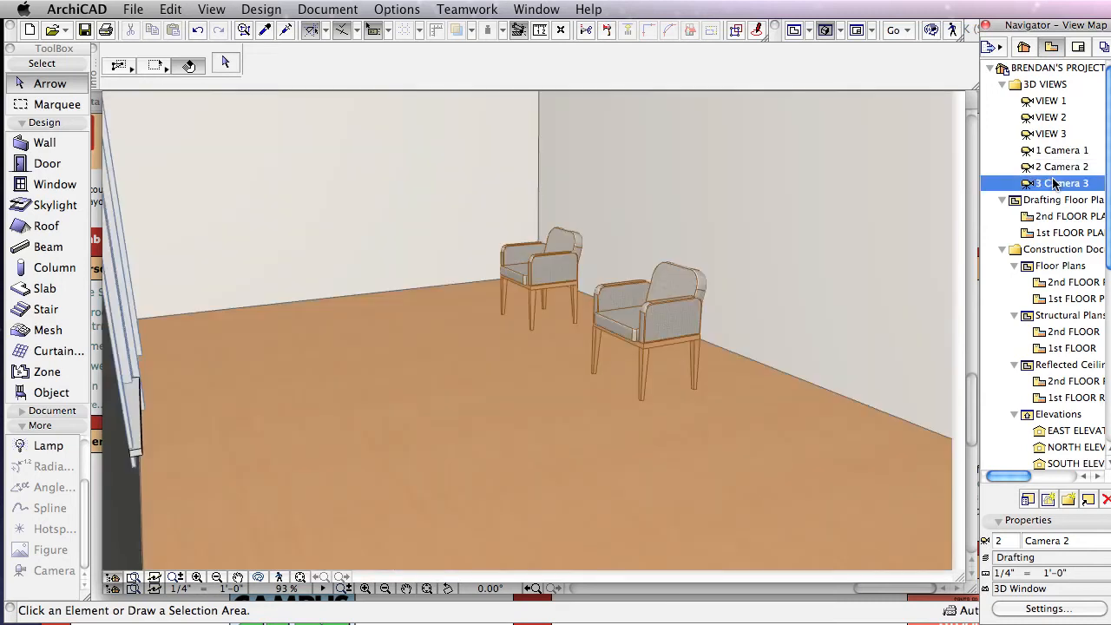
{"action": "double_click", "coordinate": [1059, 183]}
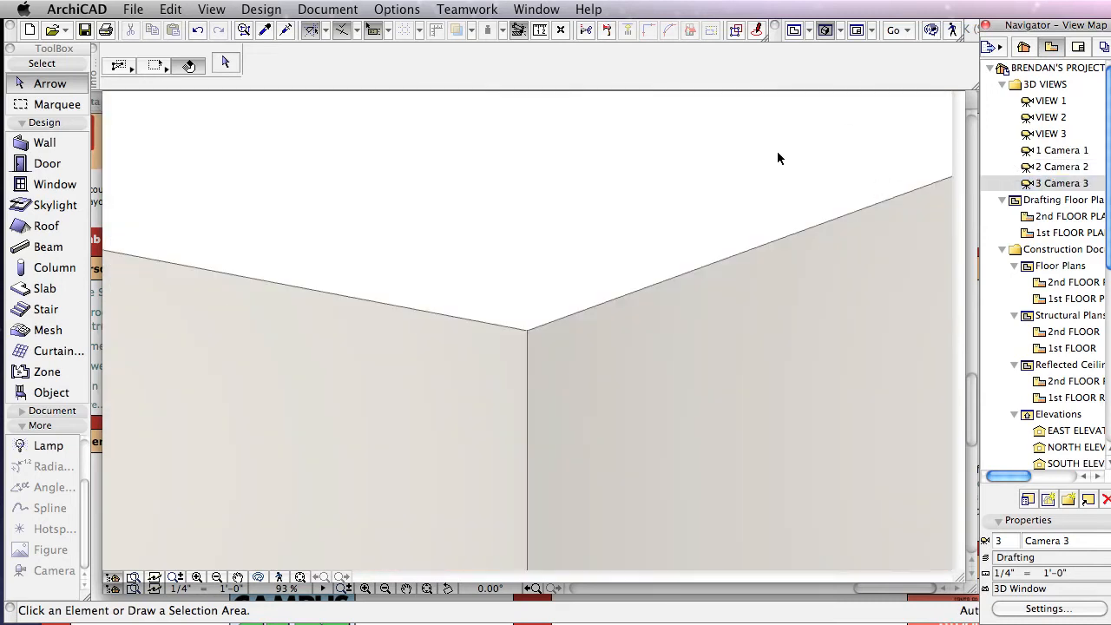
Create a new layout named 3d Views in the layout book using the Arch-D master layout
{"action": "left_click", "coordinate": [1078, 48]}
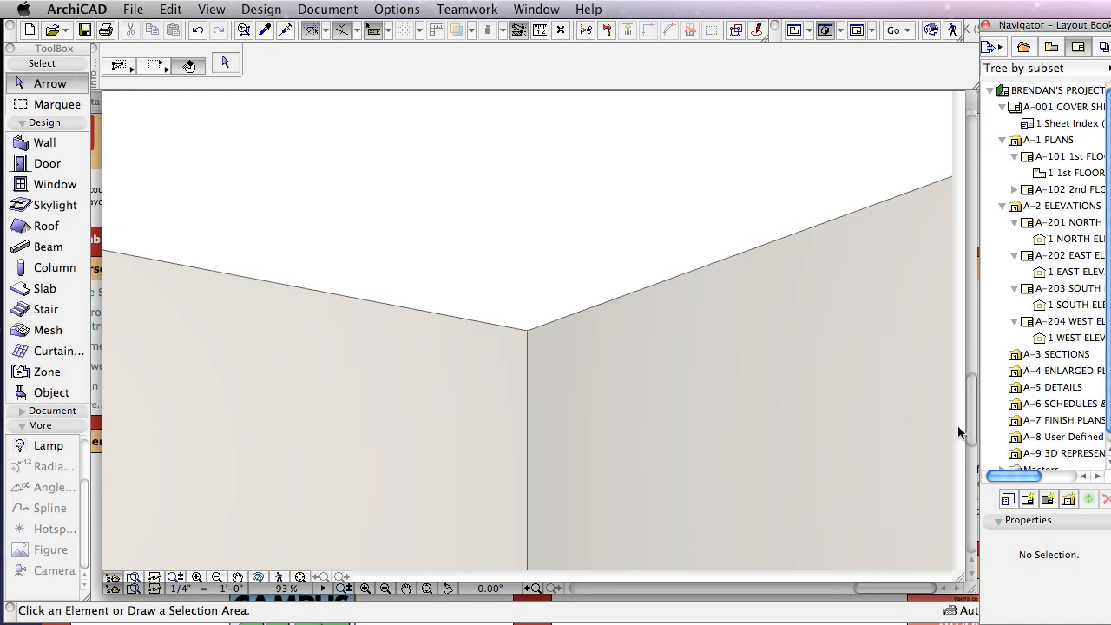
{"action": "left_click", "coordinate": [1027, 502]}
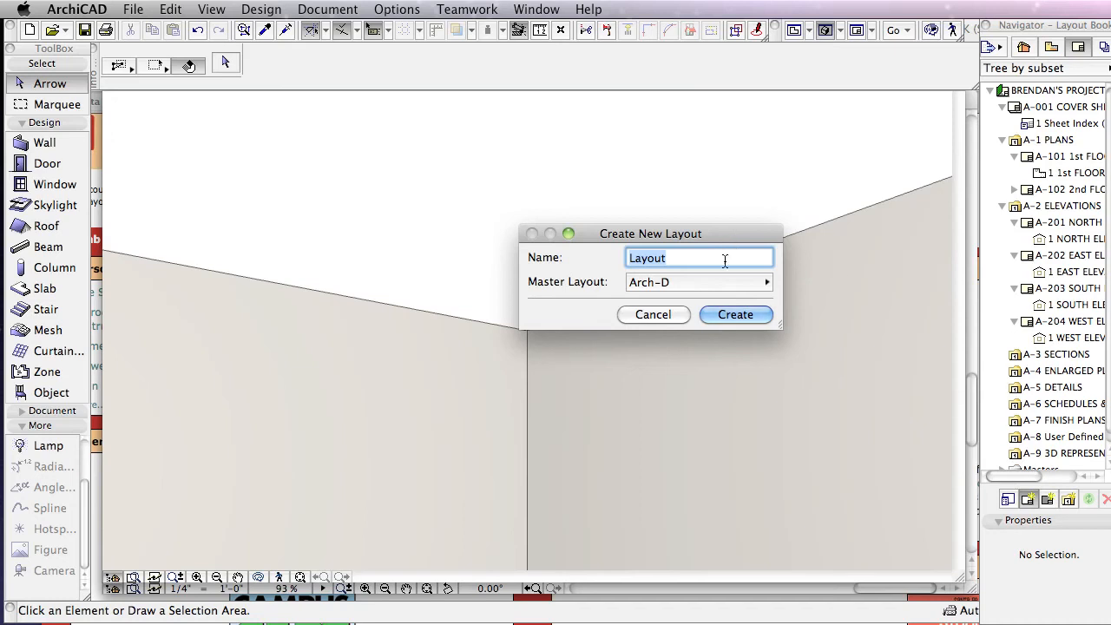
{"action": "type", "text": "3d Views"}
{"action": "left_click", "coordinate": [728, 281]}
{"action": "left_click", "coordinate": [815, 345]}
{"action": "left_click", "coordinate": [730, 321]}
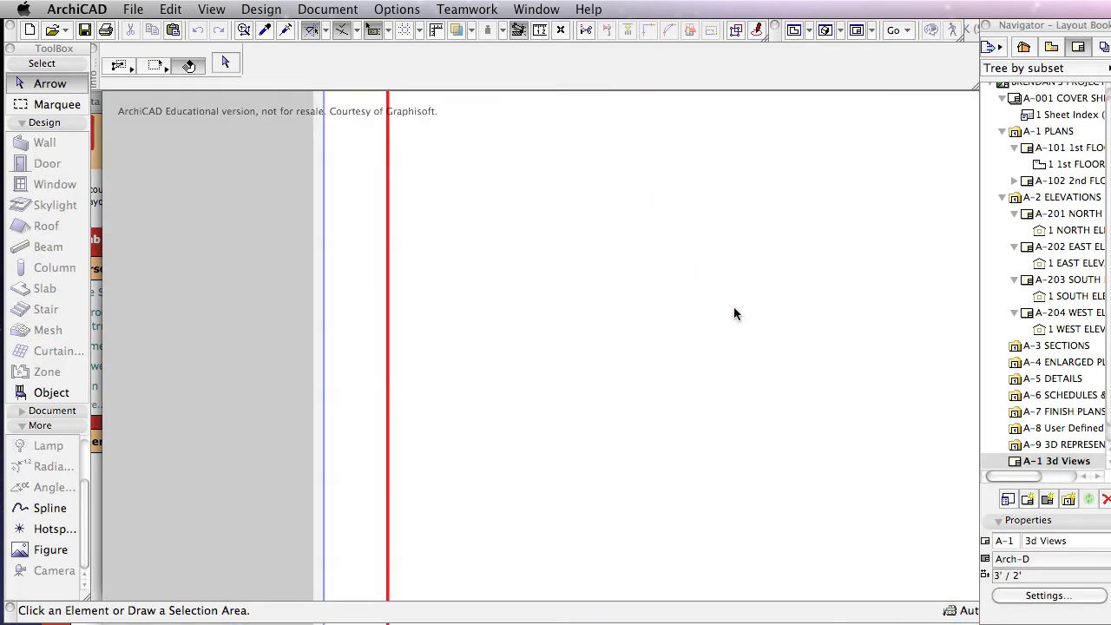
Place VIEW 1 from the 3D VIEWS folder as a drawing near the upper-left of the 3d Views layout
{"action": "middle_click_drag", "start_coordinate": [789, 313], "coordinate": [538, 218]}
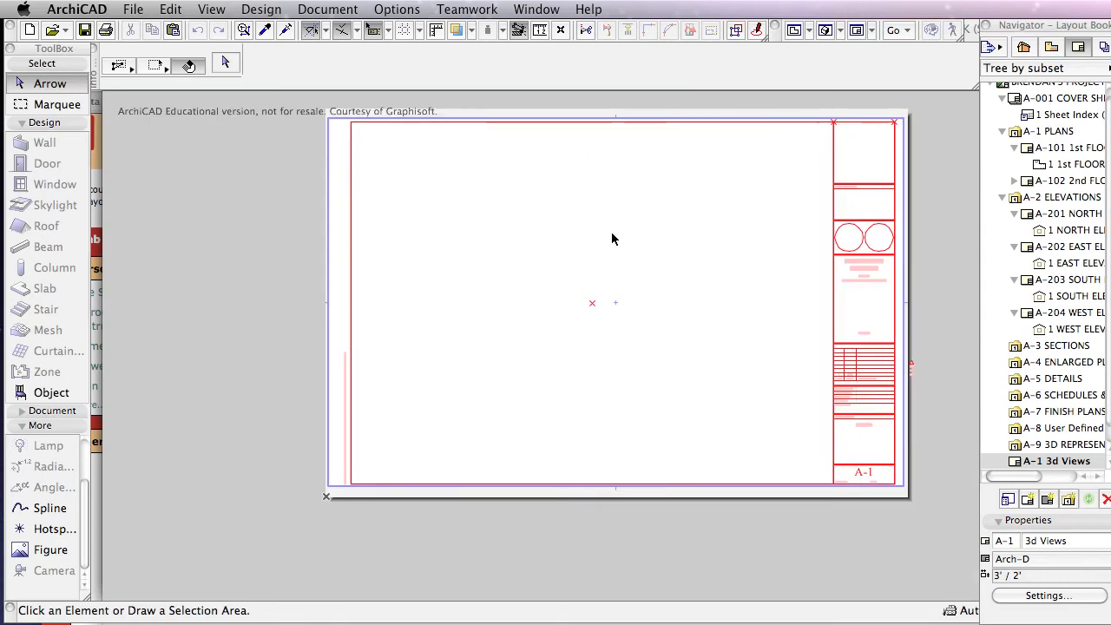
{"action": "middle_click_drag", "start_coordinate": [613, 238], "coordinate": [558, 254]}
{"action": "scroll", "coordinate": [555, 254], "scroll_direction": "up", "scroll_amount": 1}
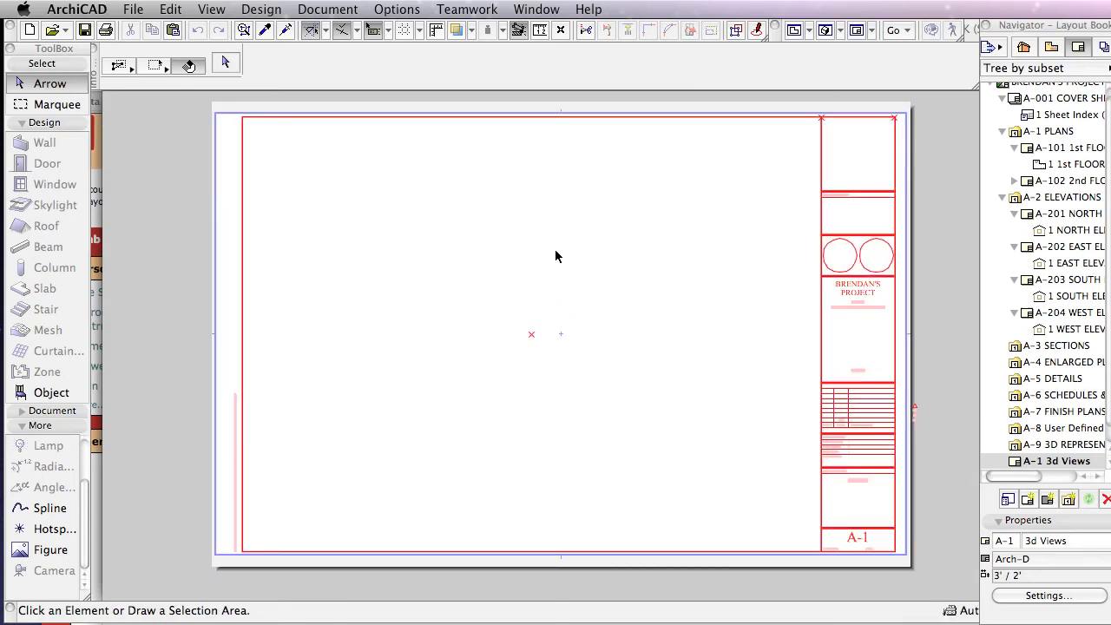
{"action": "left_click", "coordinate": [1050, 48]}
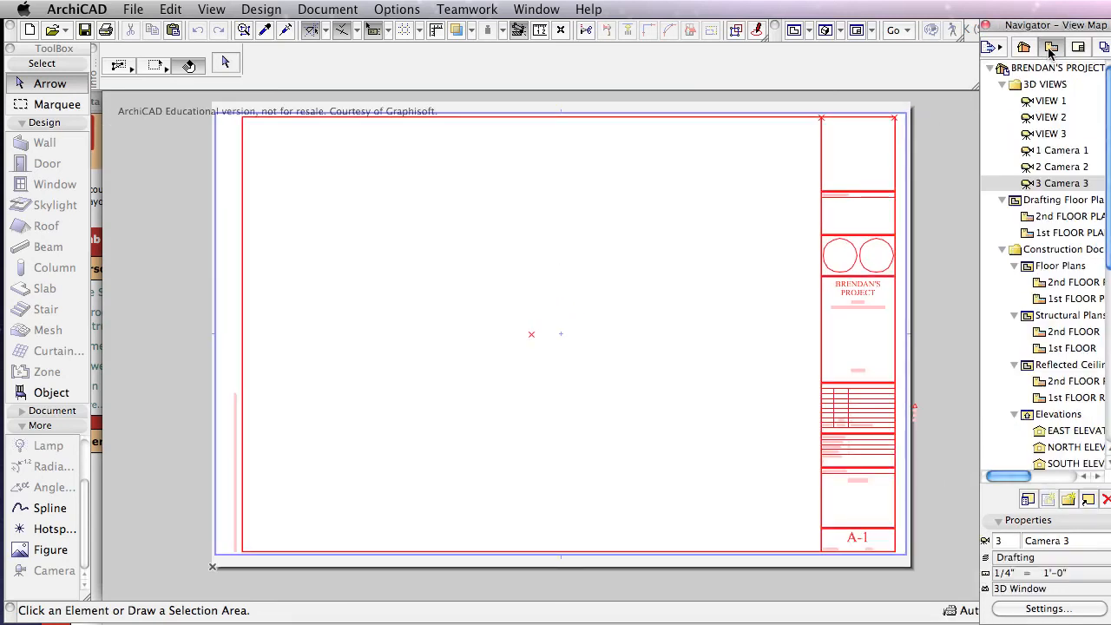
{"action": "left_click", "coordinate": [1051, 102]}
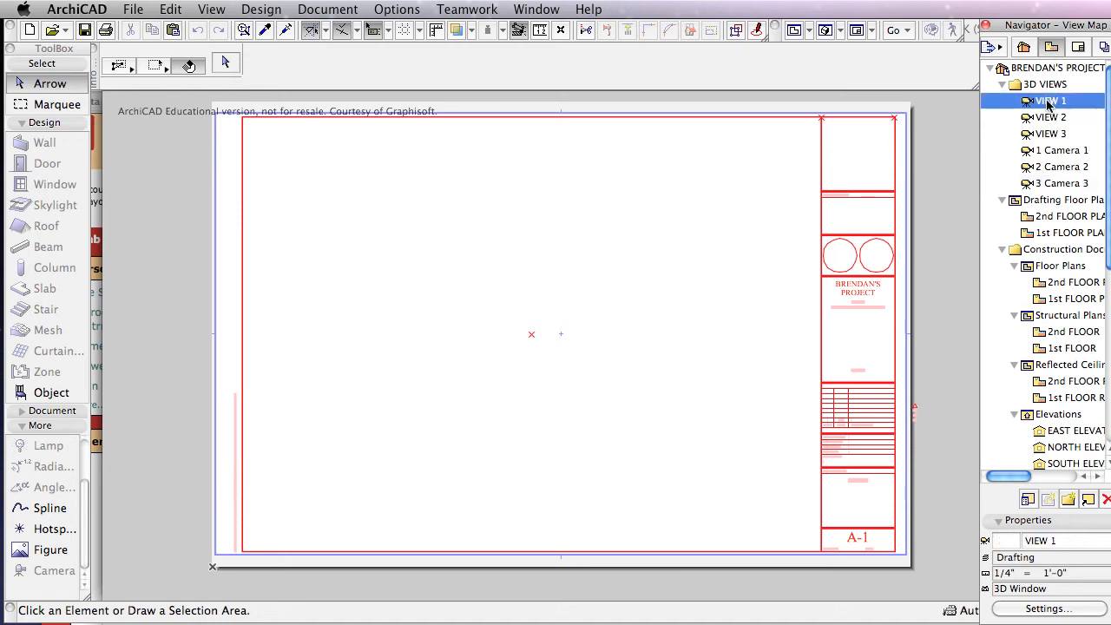
{"action": "mouse_move", "coordinate": [1048, 104]}
{"action": "left_mouse_down"}
{"action": "mouse_move", "coordinate": [429, 183]}
{"action": "mouse_move", "coordinate": [322, 213]}
{"action": "left_mouse_up"}
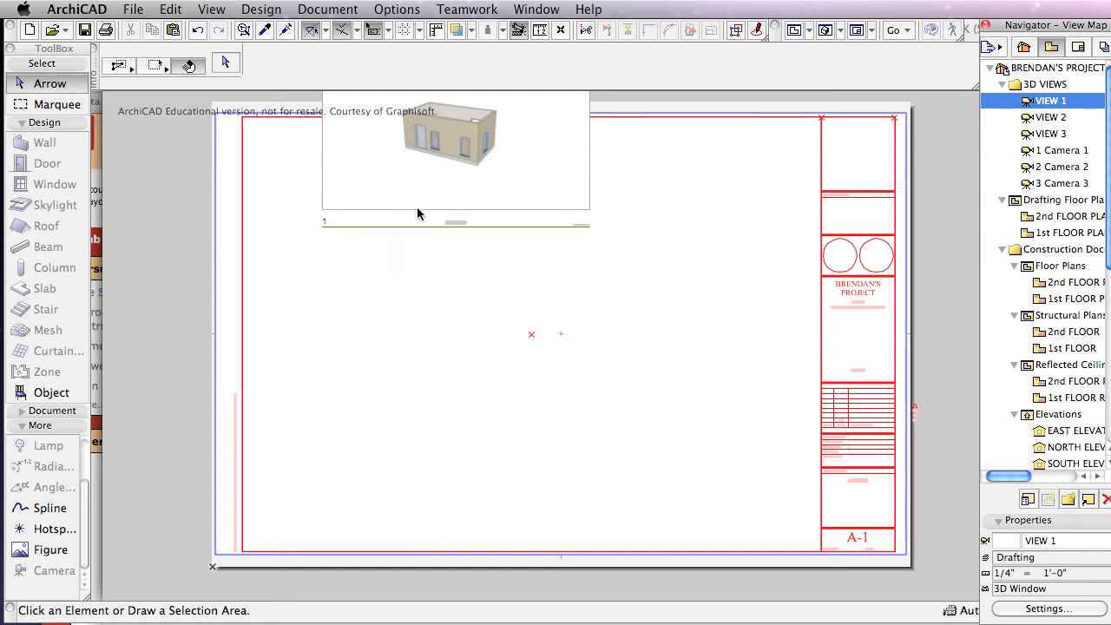
Move the VIEW 1 drawing down and left so it sits inside the upper-left corner of the sheet border
{"action": "left_click", "coordinate": [477, 182]}
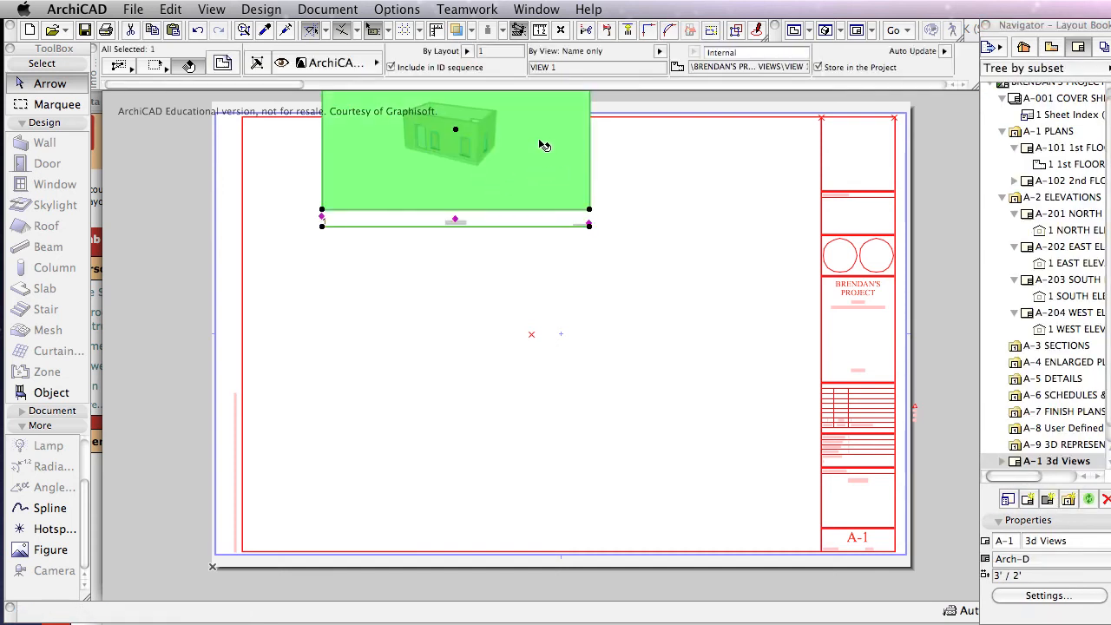
{"action": "key", "text": "super+d"}
{"action": "left_click", "coordinate": [530, 189]}
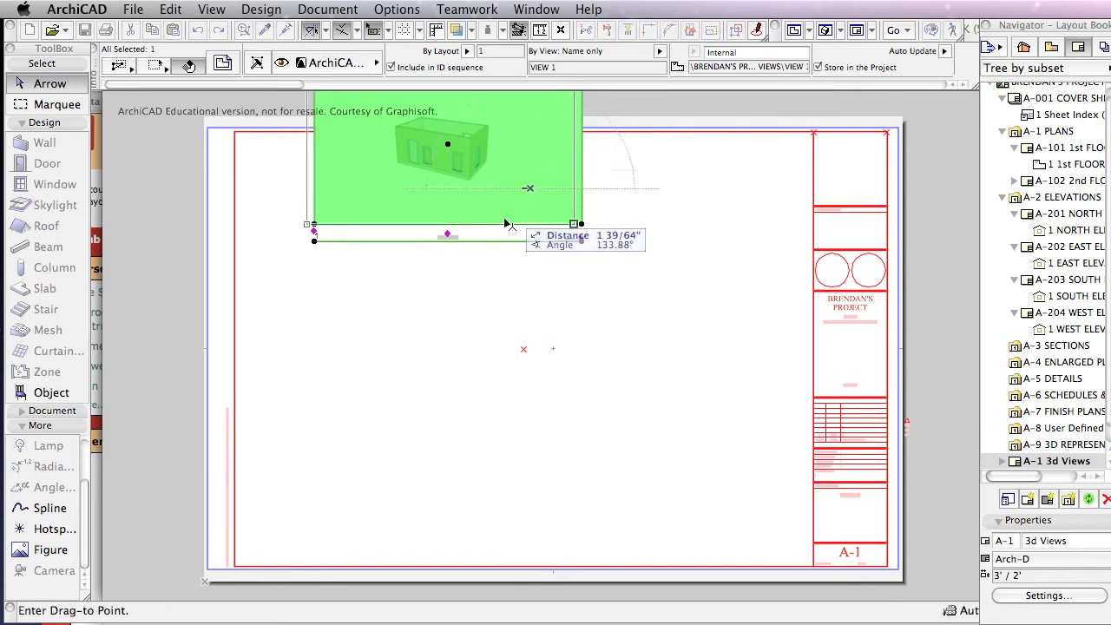
{"action": "left_click", "coordinate": [489, 271]}
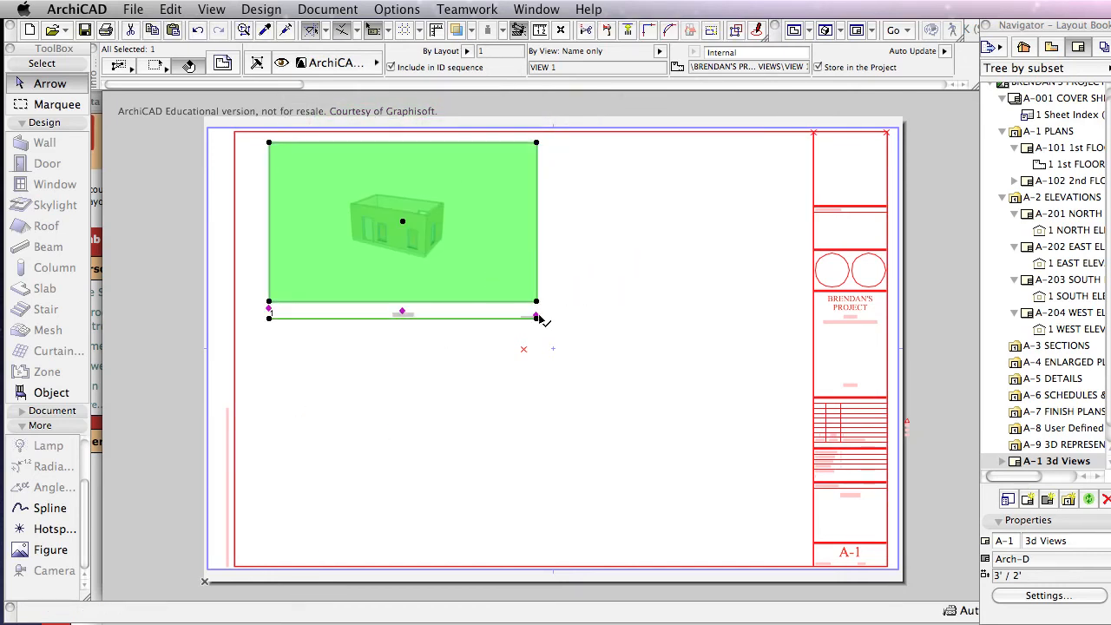
Scale the VIEW 1 drawing on the 3d Views layout to 50% magnification
{"action": "scroll", "coordinate": [523, 317], "scroll_direction": "up", "scroll_amount": 10}
{"action": "scroll", "coordinate": [533, 325], "scroll_direction": "down", "scroll_amount": 10}
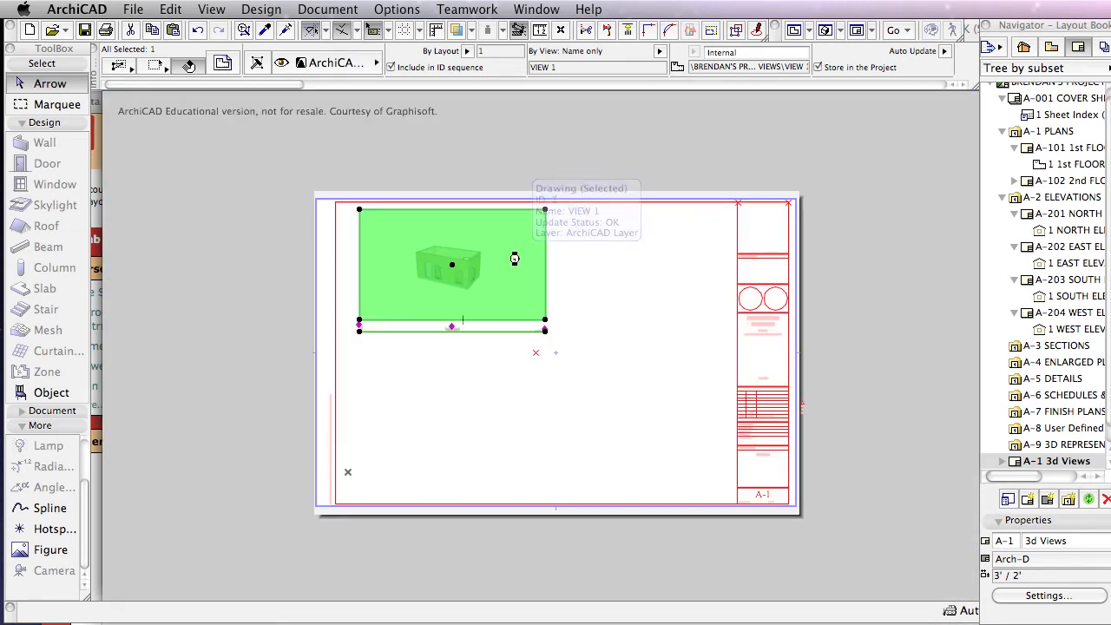
{"action": "scroll", "coordinate": [515, 259], "scroll_direction": "up", "scroll_amount": 1}
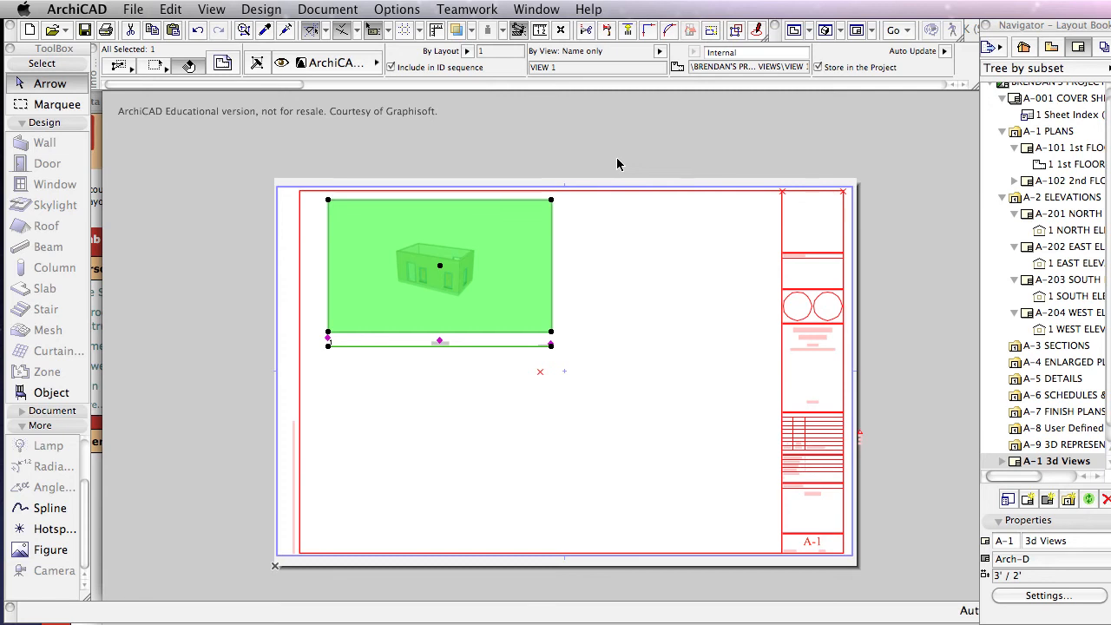
{"action": "left_click_drag", "start_coordinate": [289, 87], "coordinate": [457, 87]}
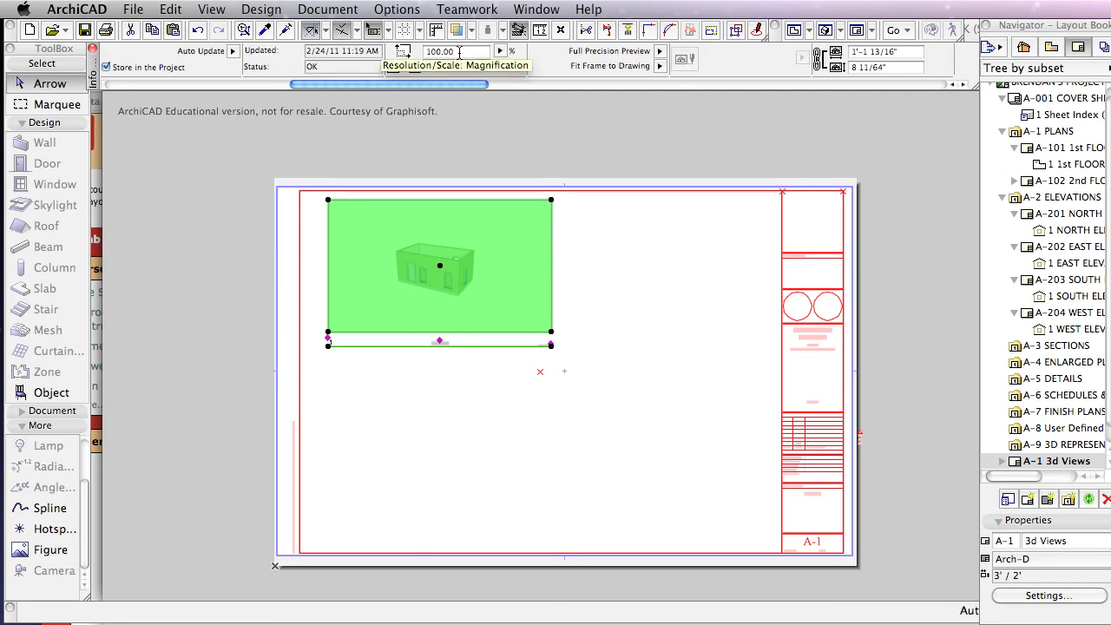
{"action": "left_click_drag", "start_coordinate": [468, 87], "coordinate": [444, 92]}
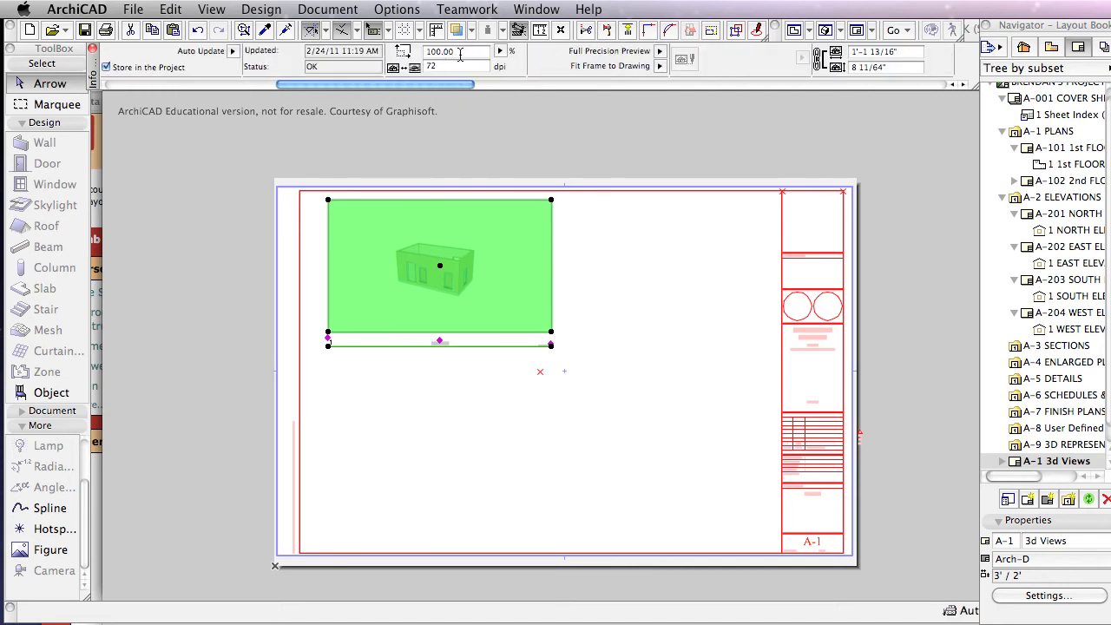
{"action": "left_click", "coordinate": [460, 52]}
{"action": "type", "text": "50"}
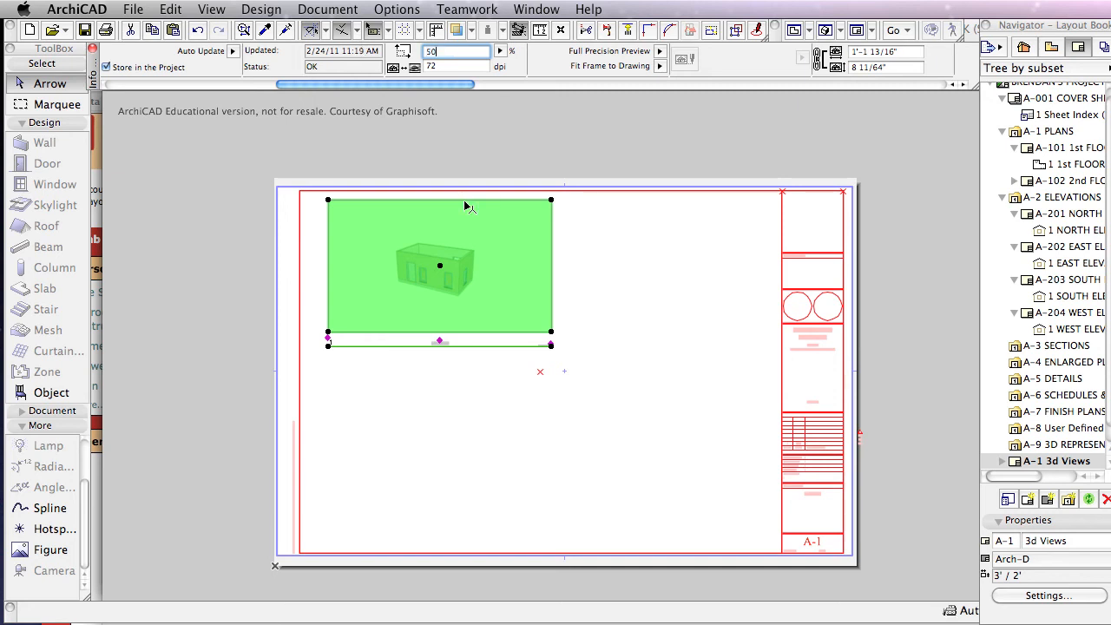
{"action": "key", "text": "Return"}
{"action": "left_click", "coordinate": [528, 276]}
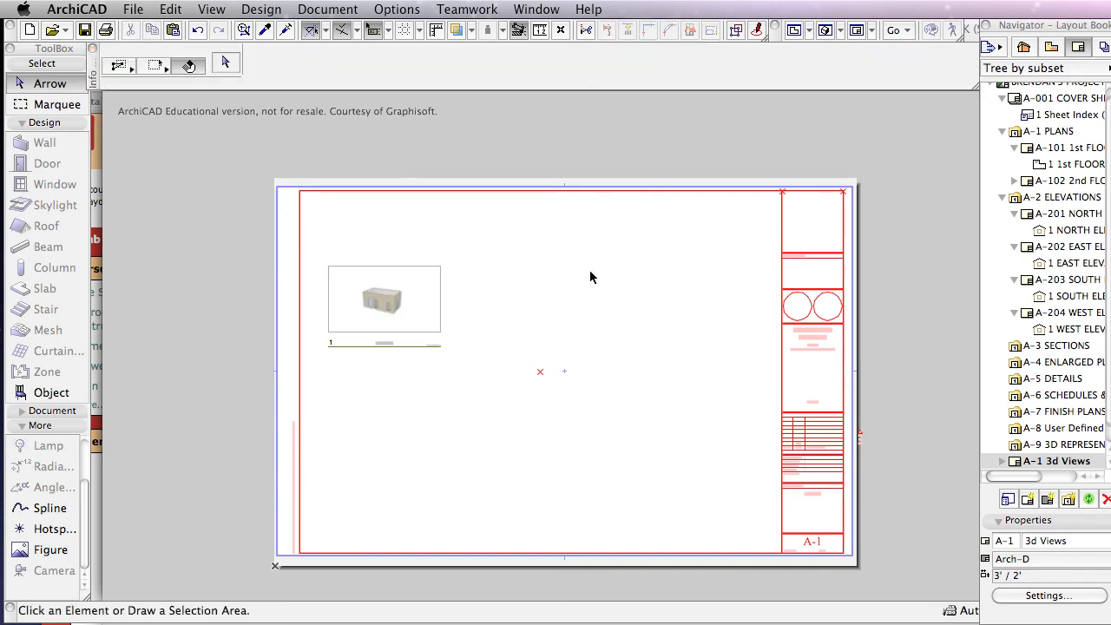
Place VIEW 2 from the 3D VIEWS folder as a drawing in the open area right of the VIEW 1 drawing
{"action": "left_click", "coordinate": [1050, 48]}
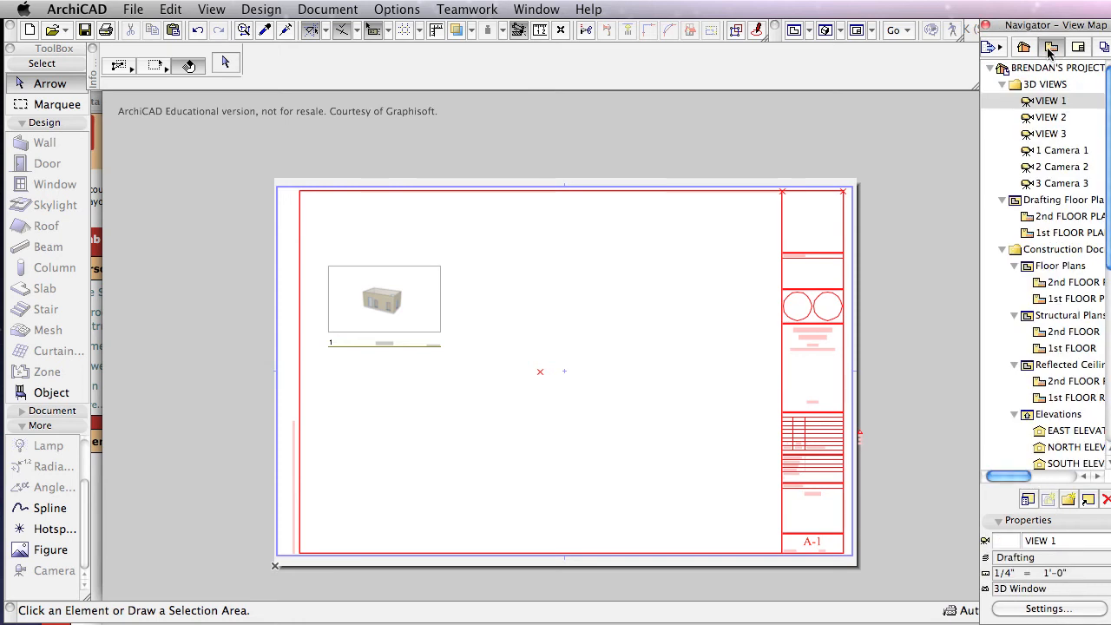
{"action": "left_click", "coordinate": [1057, 118]}
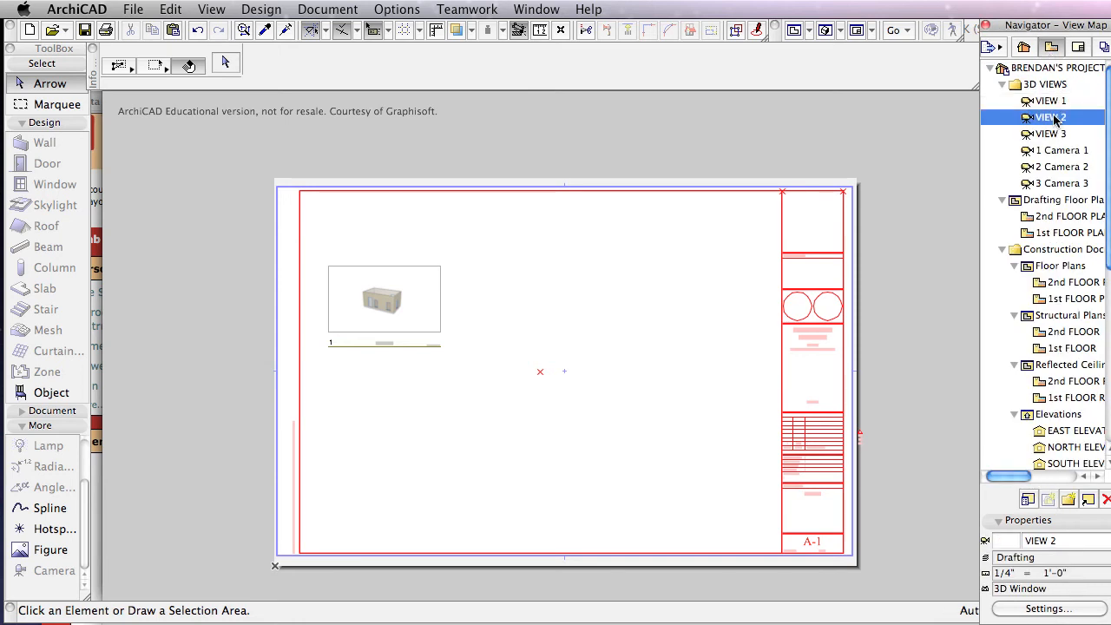
{"action": "left_click_drag", "start_coordinate": [1057, 118], "coordinate": [543, 312]}
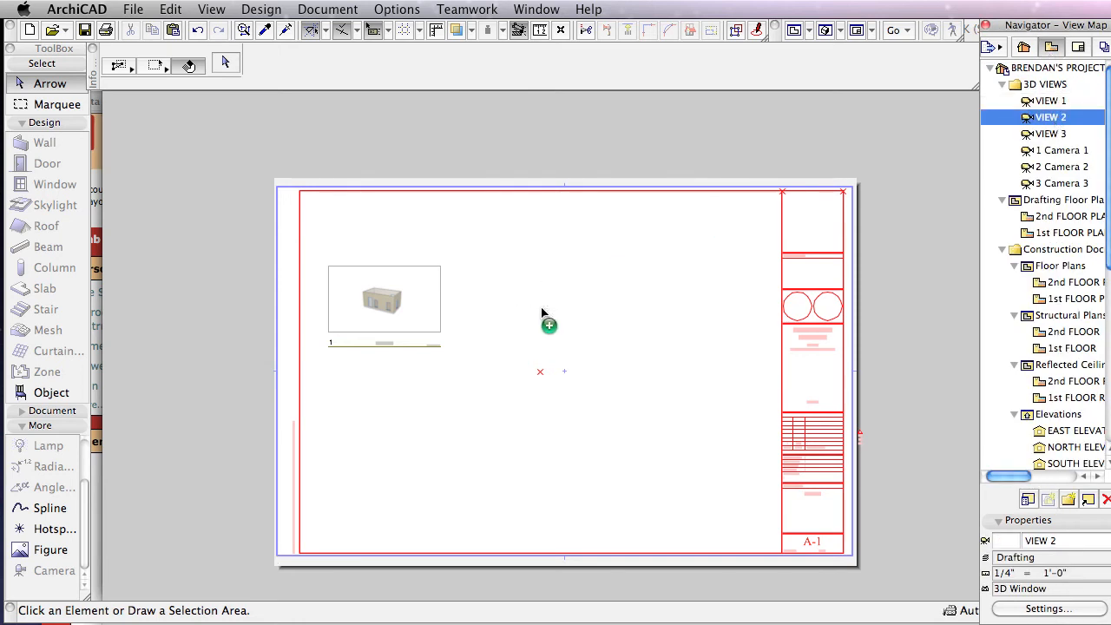
{"action": "double_click", "coordinate": [1028, 133]}
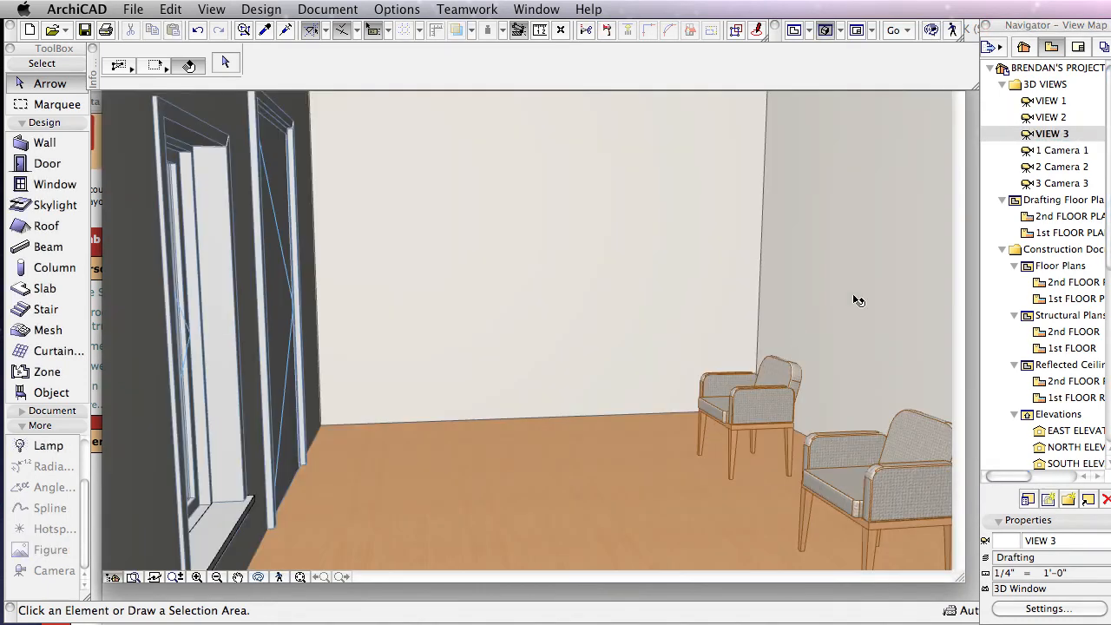
{"action": "left_click", "coordinate": [1079, 47]}
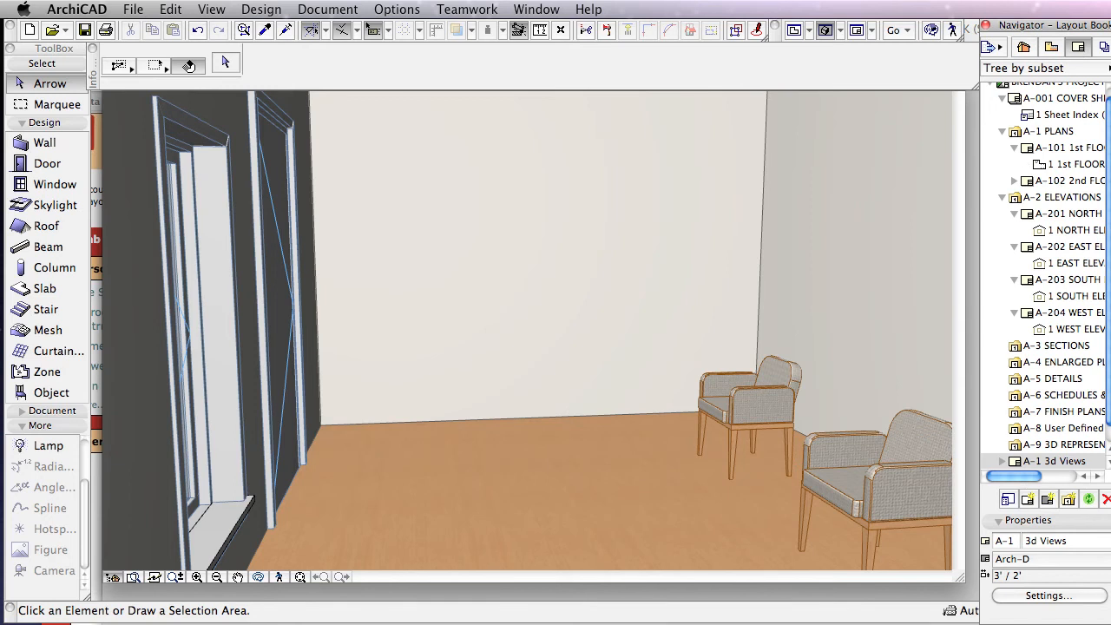
{"action": "scroll", "coordinate": [1066, 446], "scroll_direction": "down", "scroll_amount": 2}
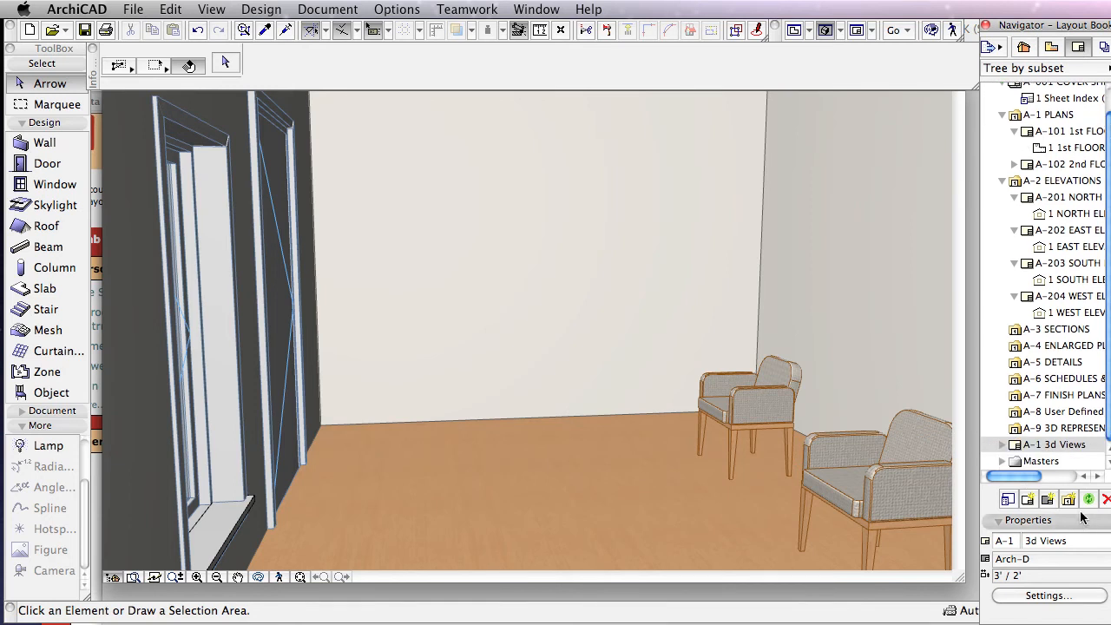
{"action": "double_click", "coordinate": [1066, 445]}
{"action": "left_click", "coordinate": [723, 283]}
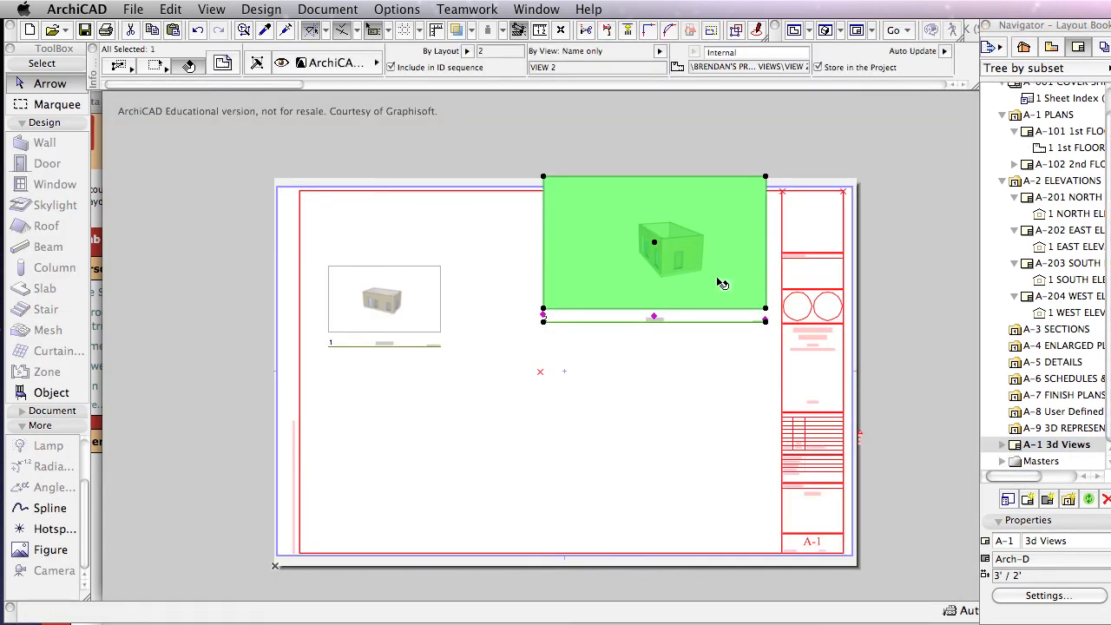
Place VIEW 3 from the 3D VIEWS folder as a drawing below VIEW 2 on the 3d Views layout
{"action": "left_click", "coordinate": [1053, 45]}
{"action": "left_click", "coordinate": [1067, 123]}
{"action": "left_click", "coordinate": [1053, 134]}
{"action": "mouse_move", "coordinate": [1053, 133]}
{"action": "left_mouse_down"}
{"action": "mouse_move", "coordinate": [610, 439]}
{"action": "mouse_move", "coordinate": [570, 427]}
{"action": "left_mouse_up"}
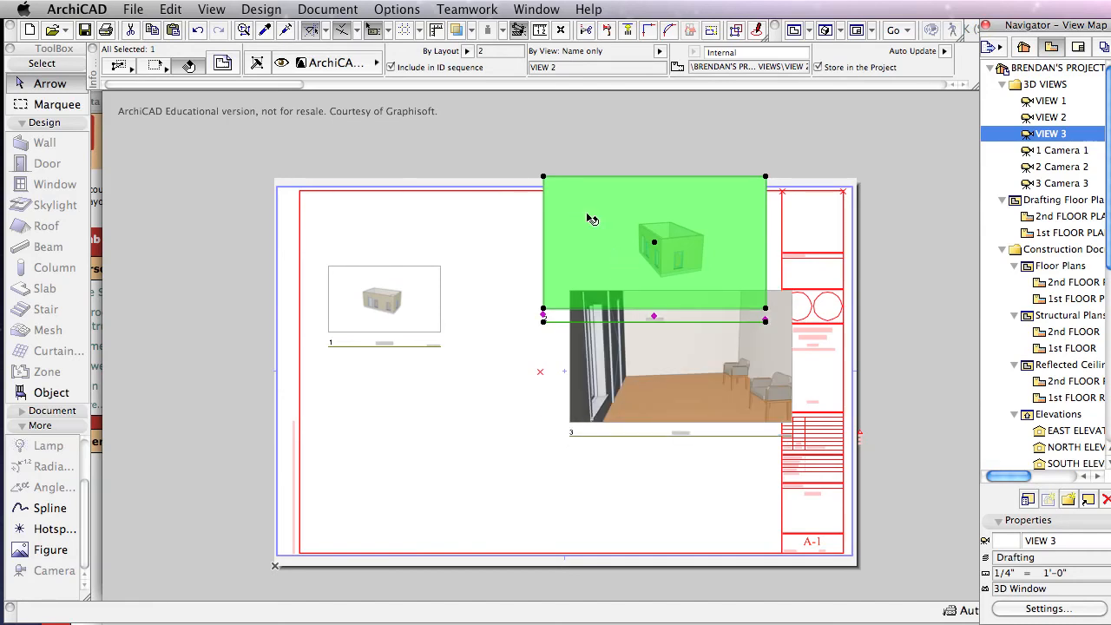
Scale the VIEW 2 and VIEW 3 drawings together to 50% magnification
{"action": "left_click", "coordinate": [647, 354], "text": "shift"}
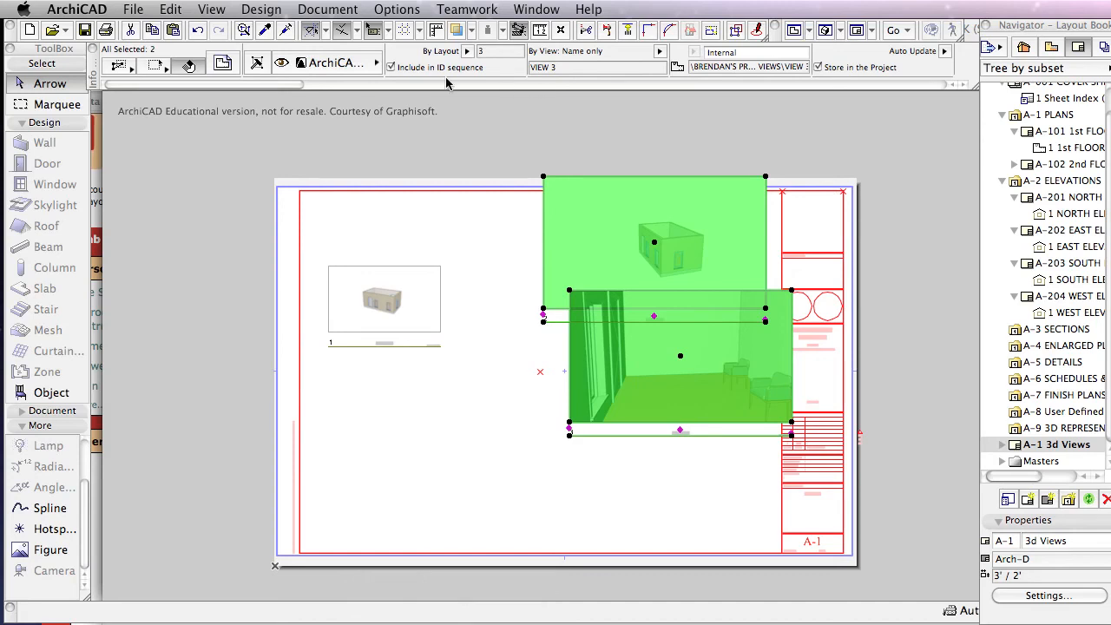
{"action": "left_click_drag", "start_coordinate": [263, 84], "coordinate": [429, 87]}
{"action": "double_click", "coordinate": [575, 51]}
{"action": "type", "text": "50"}
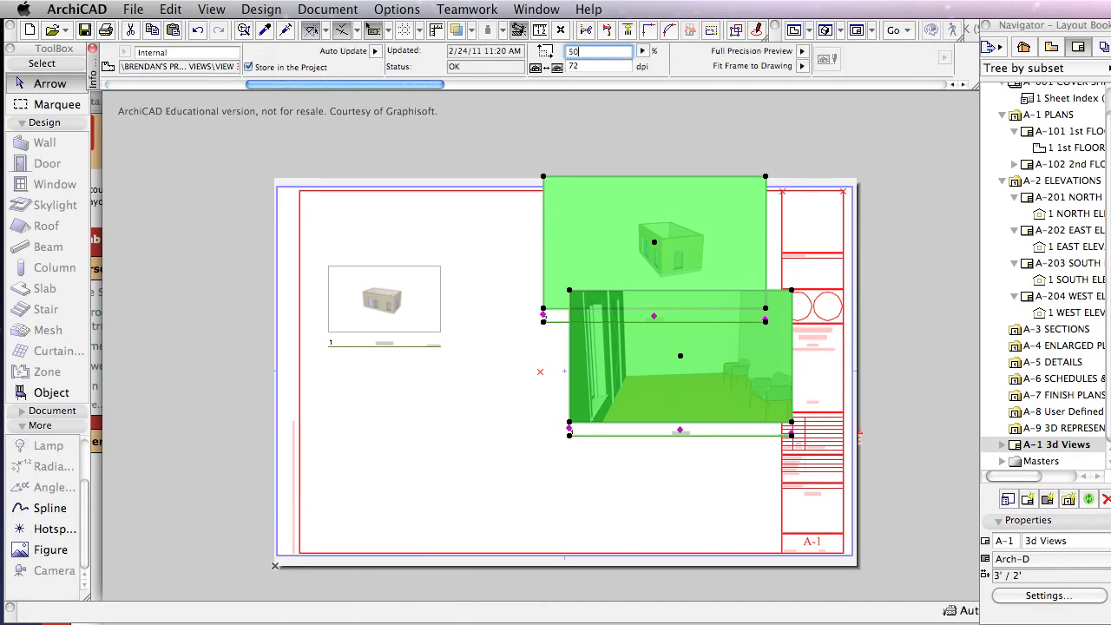
{"action": "key", "text": "Return"}
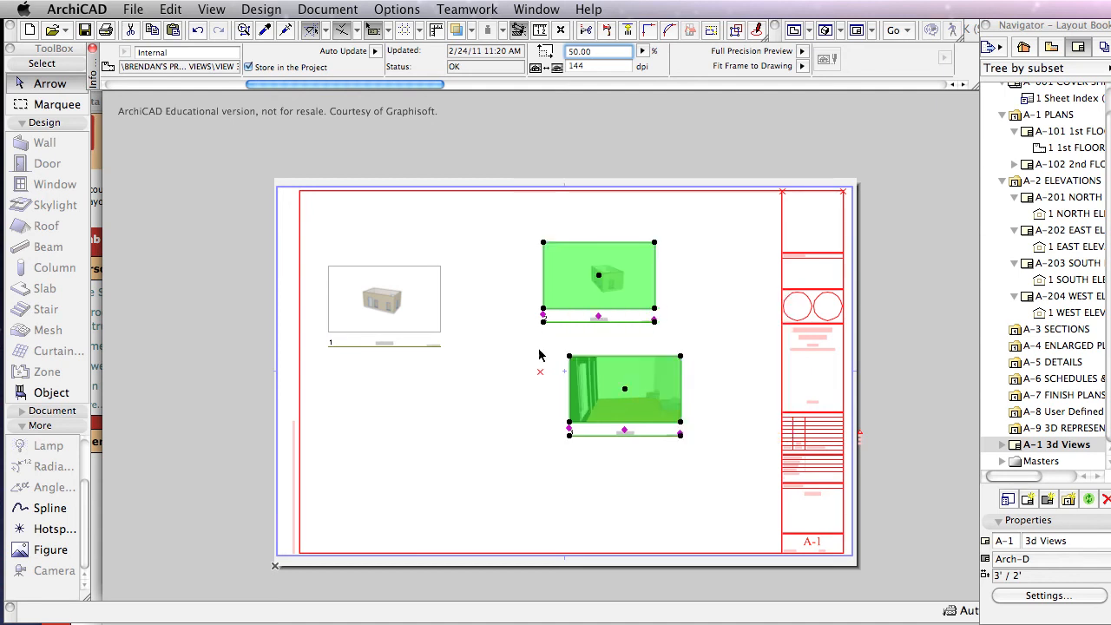
Move the VIEW 1 drawing straight up to just below the top of the sheet border
{"action": "left_click", "coordinate": [699, 334]}
{"action": "left_click", "coordinate": [417, 323]}
{"action": "left_click", "coordinate": [414, 321]}
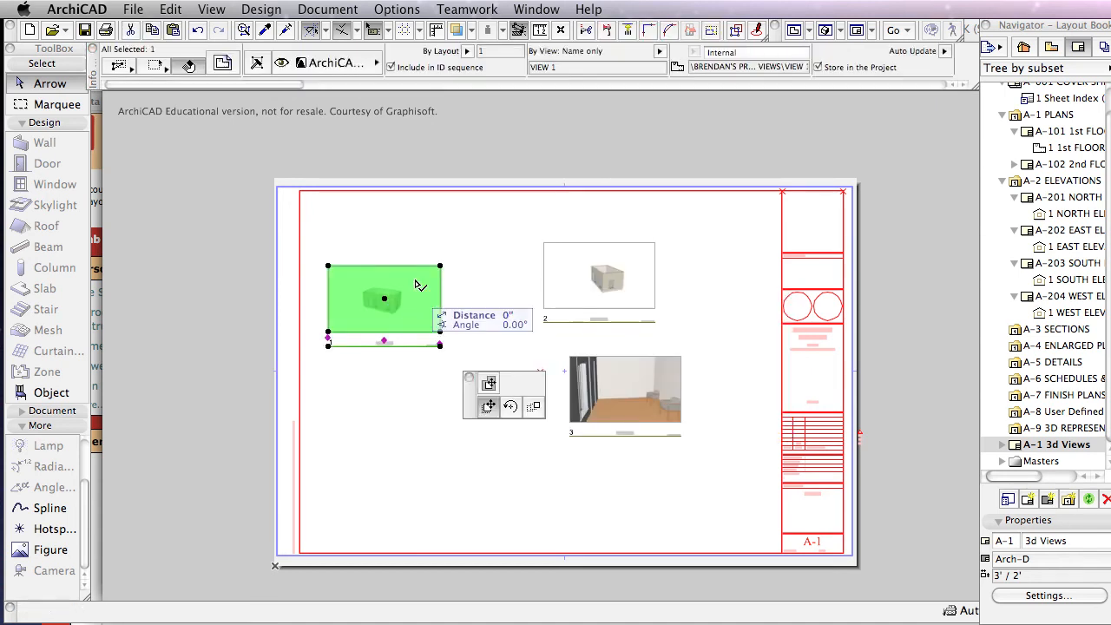
{"action": "left_click", "coordinate": [415, 260]}
Move the VIEW 2 drawing directly beneath the VIEW 1 drawing along the sheet's left side
{"action": "left_click", "coordinate": [580, 277]}
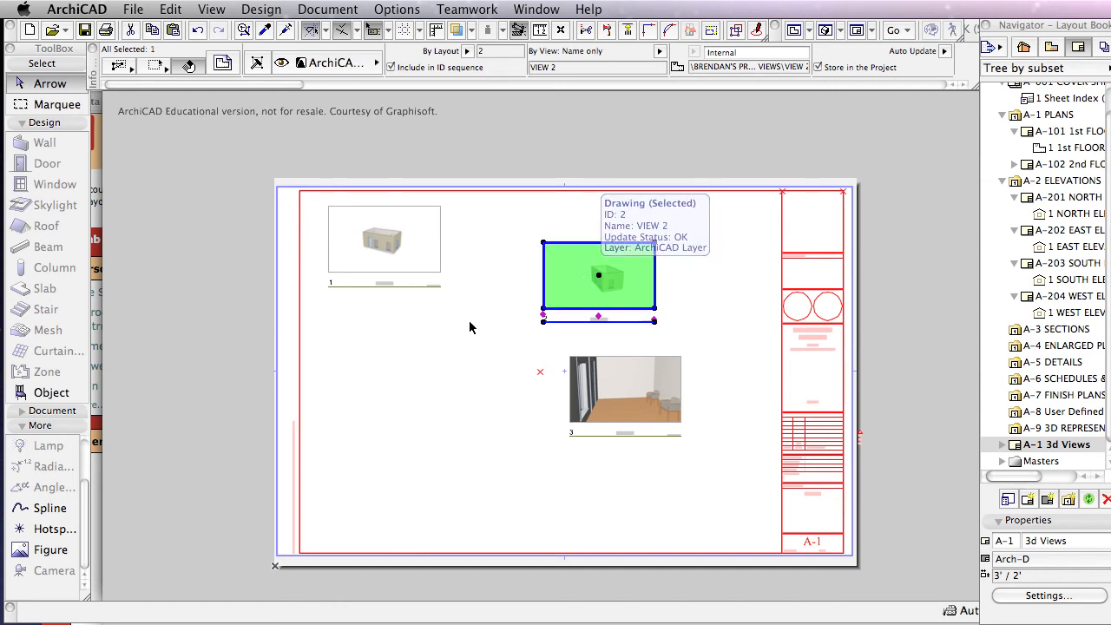
{"action": "key", "text": "super+d"}
{"action": "left_click", "coordinate": [560, 289]}
{"action": "left_click", "coordinate": [341, 363]}
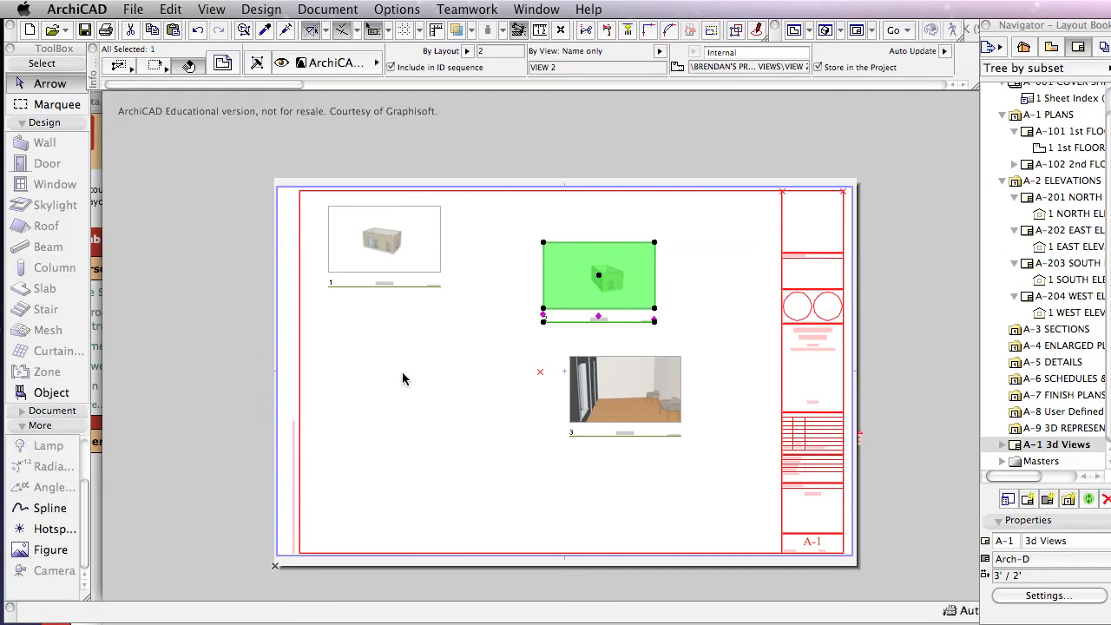
Move the VIEW 3 drawing beneath VIEW 2 to complete the column of drawings in the sheet's lower-left corner
{"action": "left_click", "coordinate": [676, 415]}
{"action": "key", "text": "super+d"}
{"action": "left_click", "coordinate": [657, 404]}
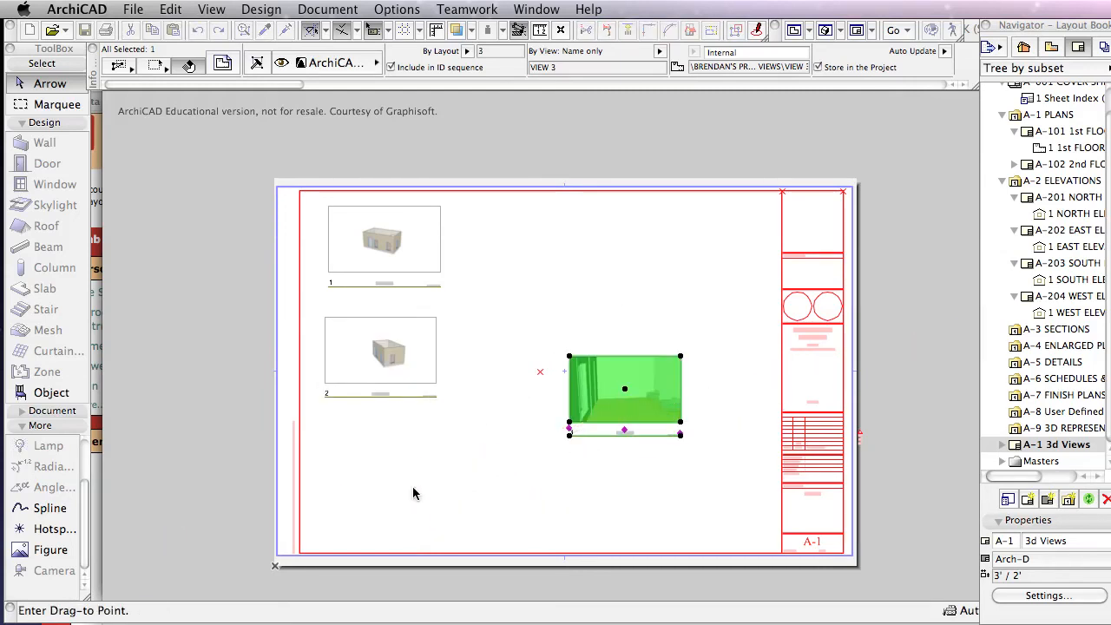
{"action": "left_click", "coordinate": [413, 492]}
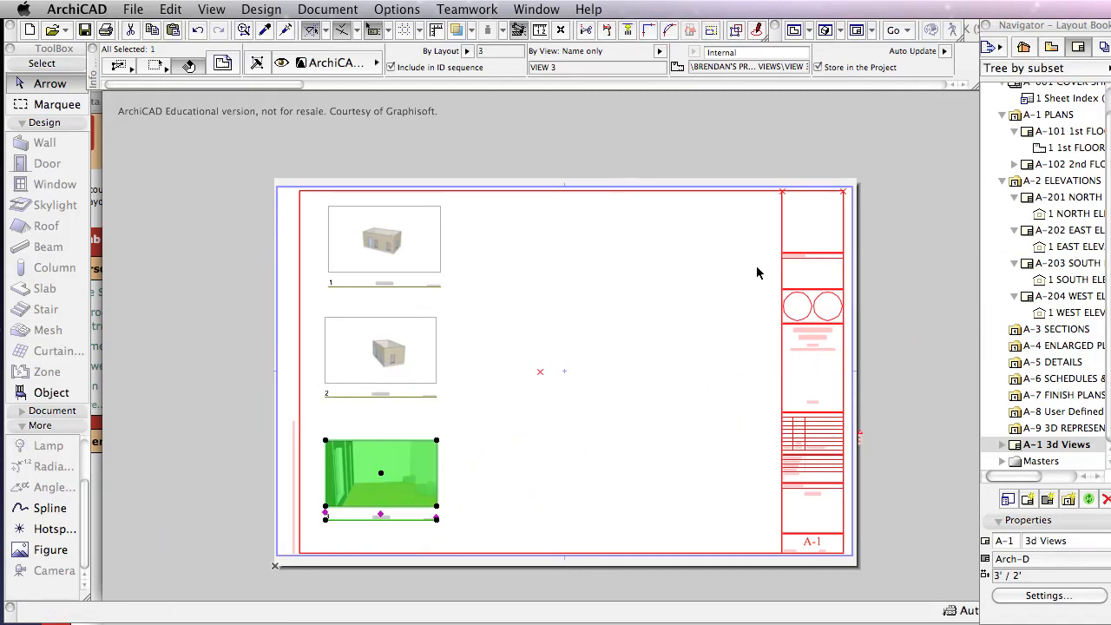
Try to place the Camera 1, Camera 2 and Camera 3 views together as drawings on the 3d Views layout
{"action": "left_click", "coordinate": [1024, 47]}
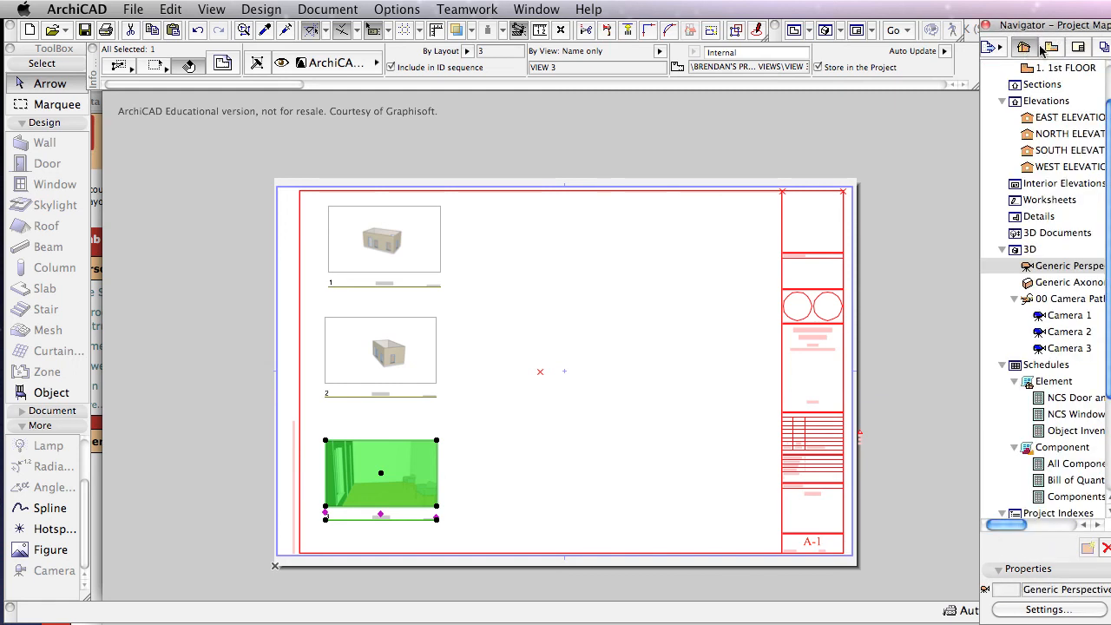
{"action": "left_click", "coordinate": [1048, 47]}
{"action": "left_click", "coordinate": [1088, 152]}
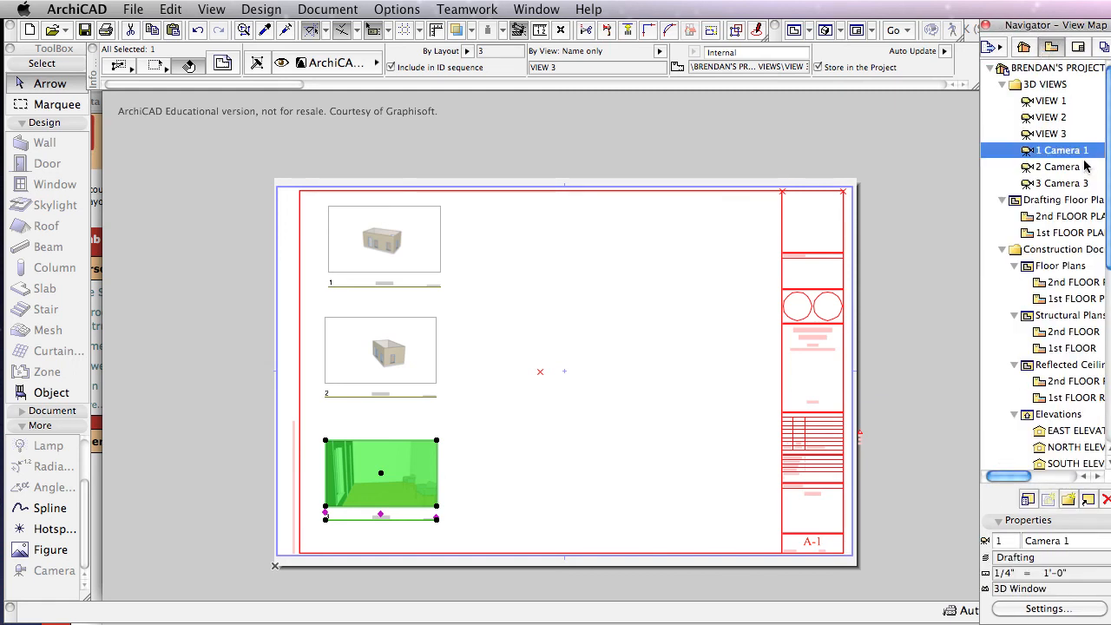
{"action": "left_click", "coordinate": [1083, 167]}
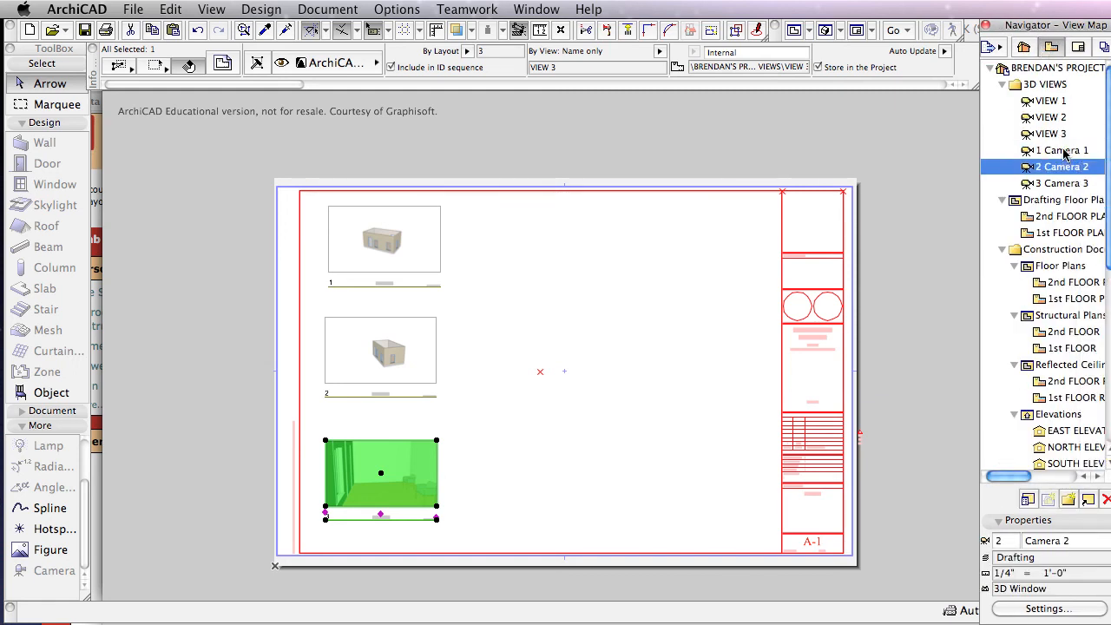
{"action": "left_click", "coordinate": [1065, 153]}
{"action": "left_click", "coordinate": [1064, 183], "text": "shift"}
{"action": "mouse_move", "coordinate": [1058, 152]}
{"action": "left_mouse_down"}
{"action": "mouse_move", "coordinate": [985, 169]}
{"action": "mouse_move", "coordinate": [690, 285]}
{"action": "mouse_move", "coordinate": [662, 278]}
{"action": "left_mouse_up"}
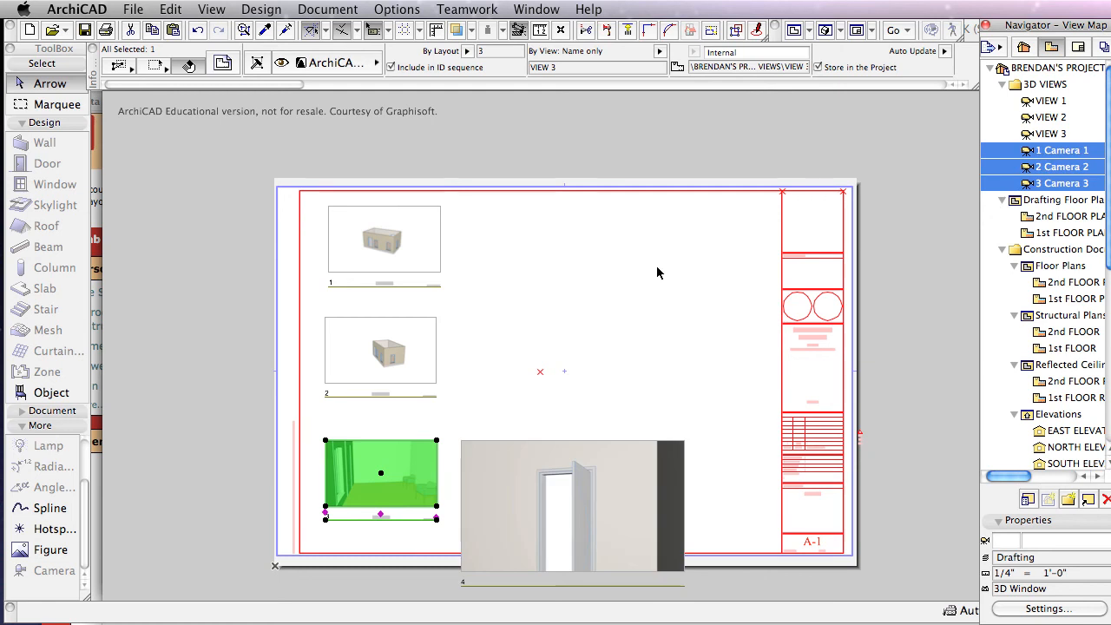
Move the Camera 1 drawing straight up to the top of the sheet, beside the VIEW 1 drawing
{"action": "left_click", "coordinate": [626, 507]}
{"action": "left_click", "coordinate": [631, 500]}
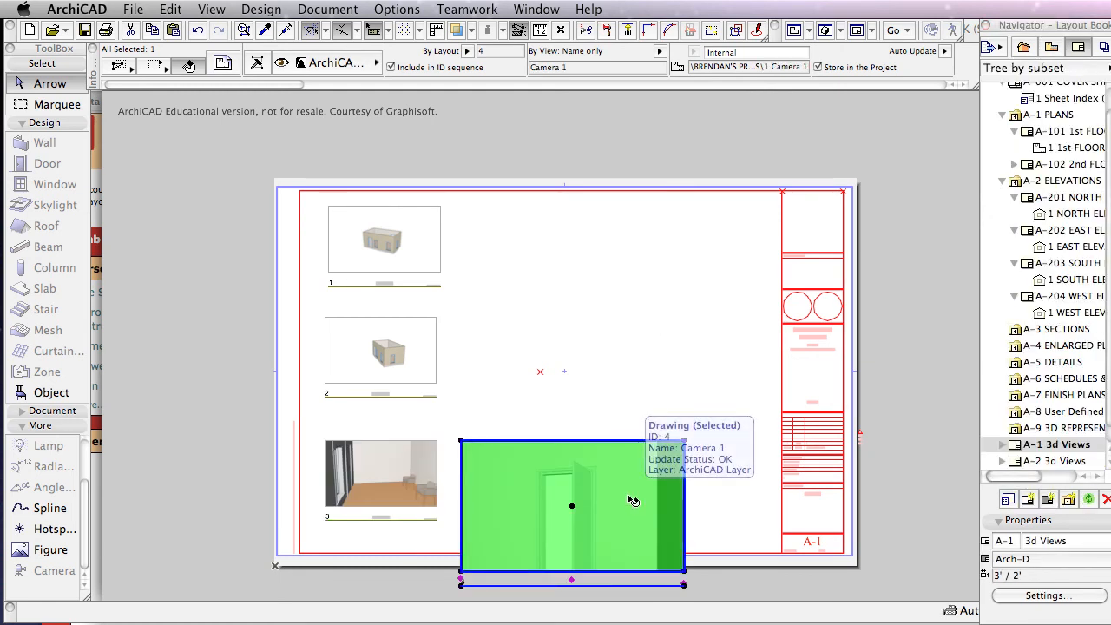
{"action": "left_click", "coordinate": [626, 249]}
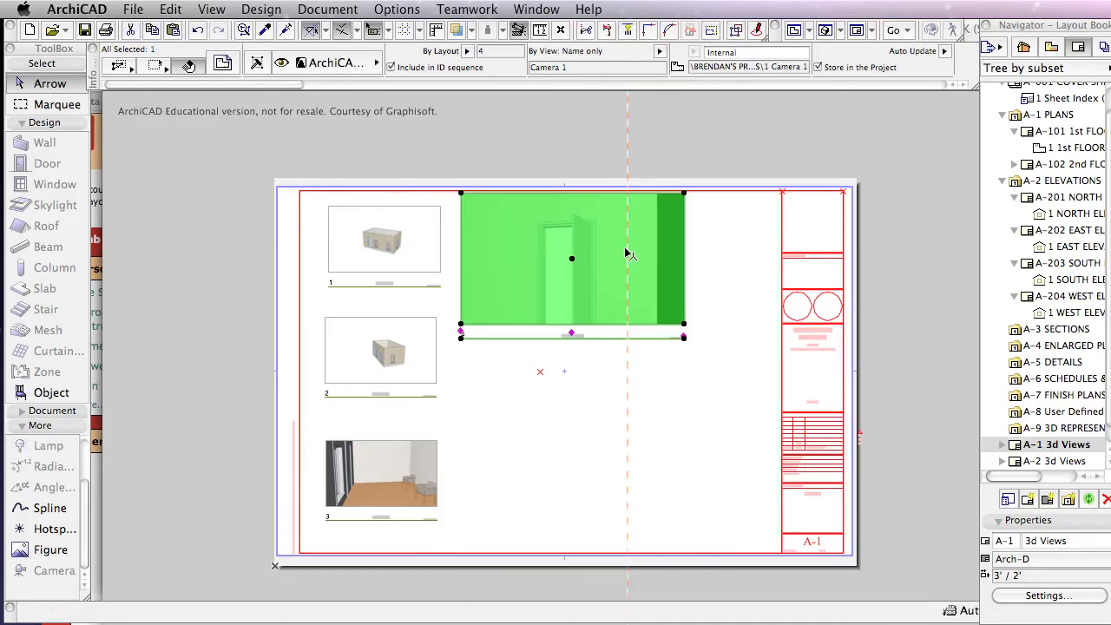
{"action": "left_click", "coordinate": [620, 247]}
{"action": "left_click", "coordinate": [710, 301]}
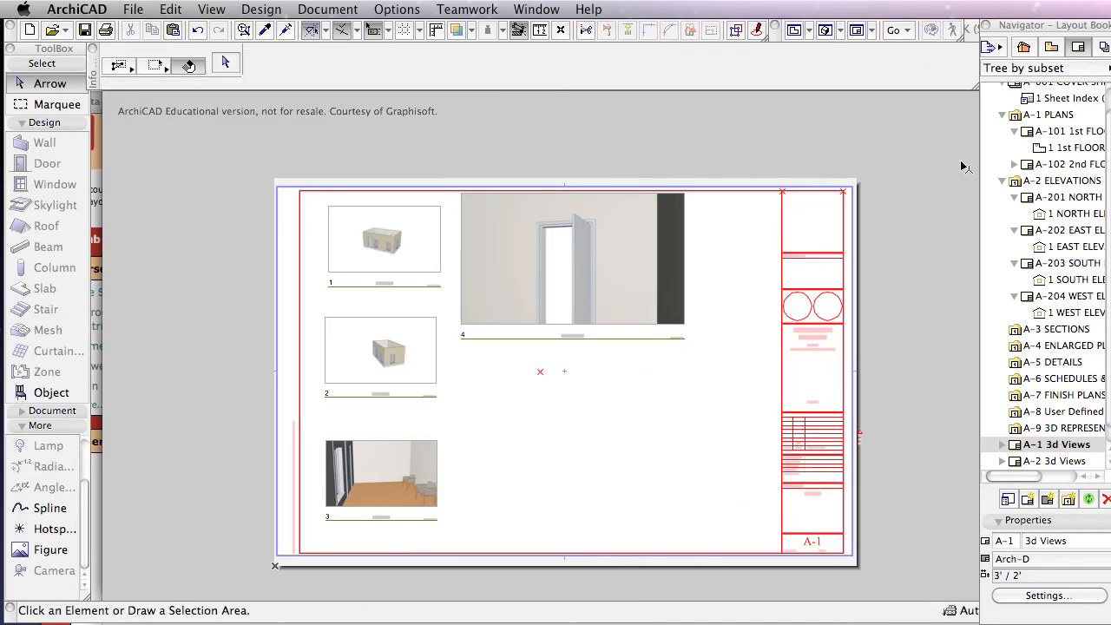
Place the Camera 2 and Camera 3 views as separate drawings in the lower-right part of the sheet
{"action": "left_click", "coordinate": [1051, 49]}
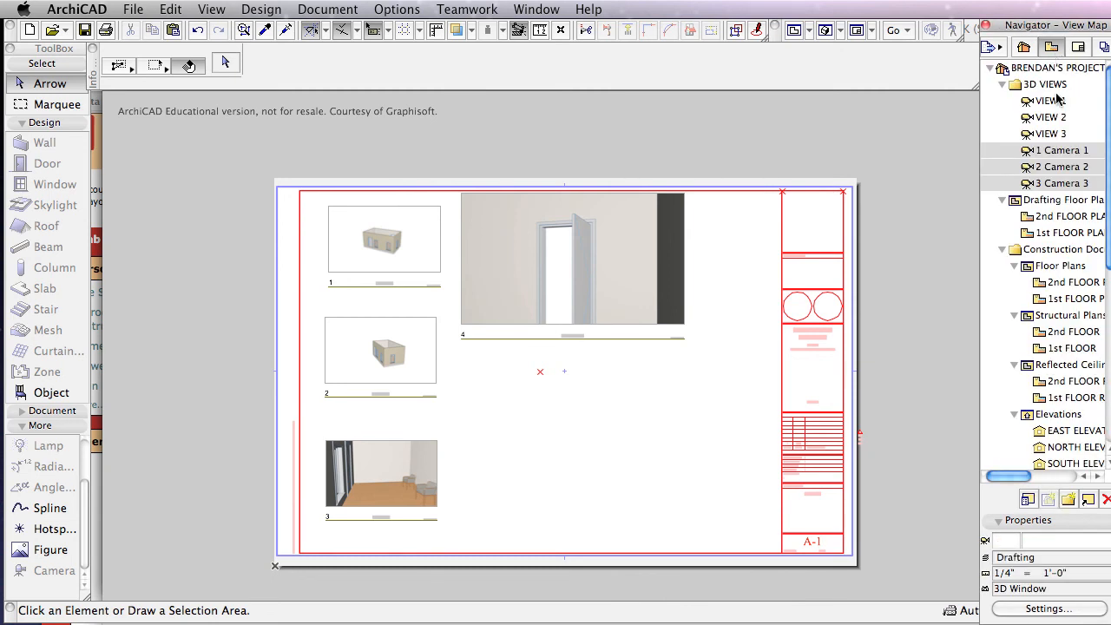
{"action": "left_click", "coordinate": [1068, 139]}
{"action": "left_click", "coordinate": [1067, 167]}
{"action": "mouse_move", "coordinate": [1068, 170]}
{"action": "left_mouse_down"}
{"action": "mouse_move", "coordinate": [855, 293]}
{"action": "mouse_move", "coordinate": [590, 475]}
{"action": "mouse_move", "coordinate": [588, 464]}
{"action": "left_mouse_up"}
{"action": "left_click_drag", "start_coordinate": [1045, 184], "coordinate": [557, 538]}
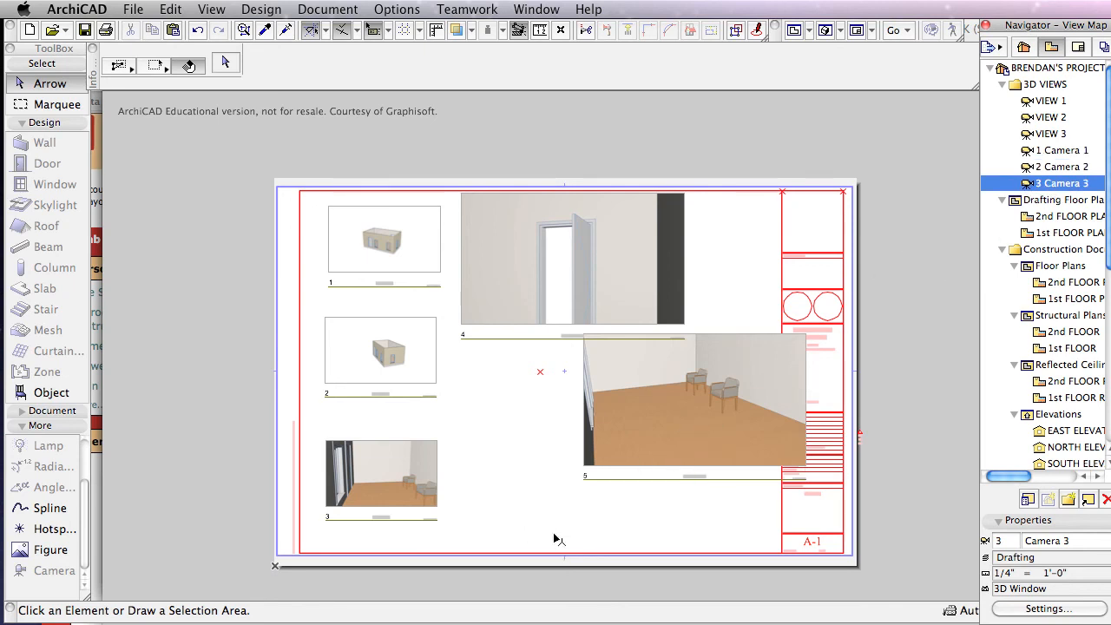
Scale the Camera 1, Camera 2 and Camera 3 drawings together to 50% magnification
{"action": "left_click", "coordinate": [568, 260]}
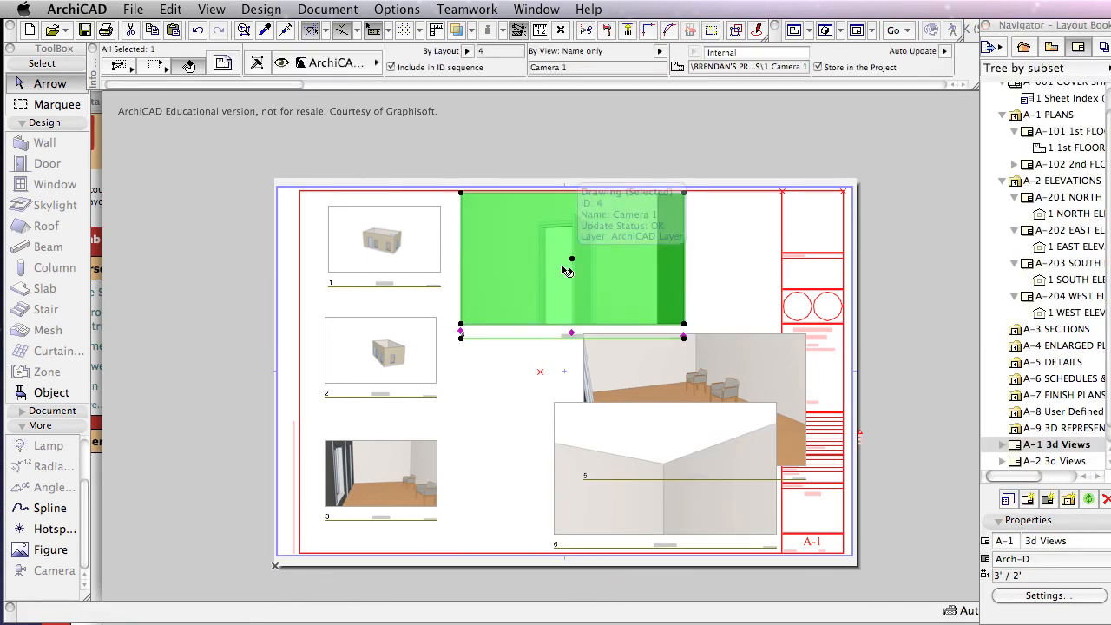
{"action": "left_click", "coordinate": [660, 351], "text": "shift"}
{"action": "left_click", "coordinate": [696, 505], "text": "shift"}
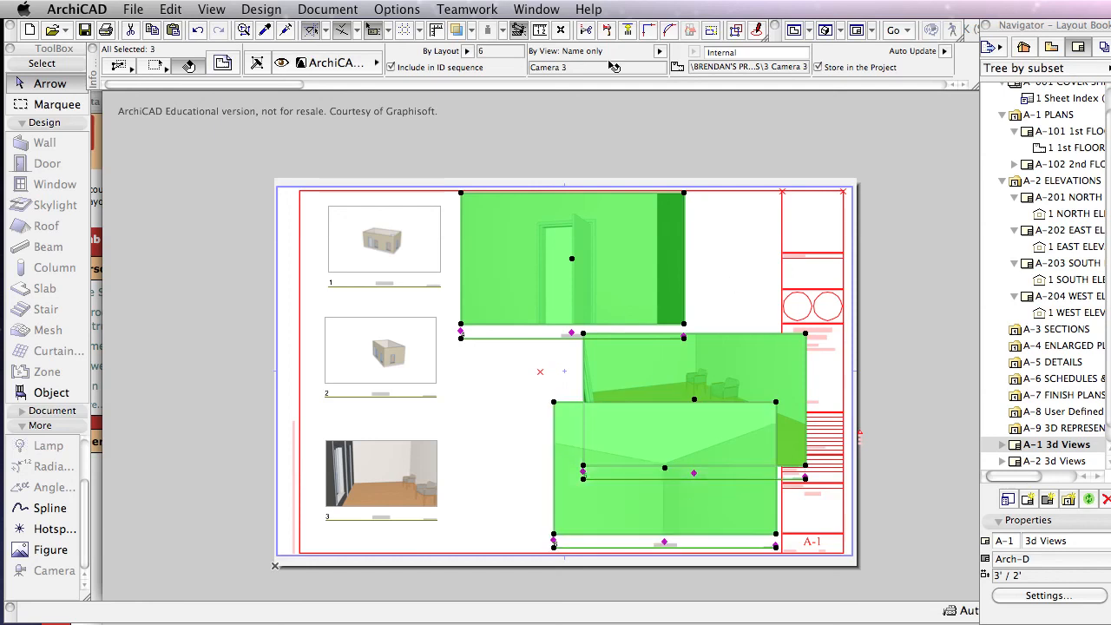
{"action": "left_click", "coordinate": [528, 85]}
{"action": "left_click", "coordinate": [296, 51]}
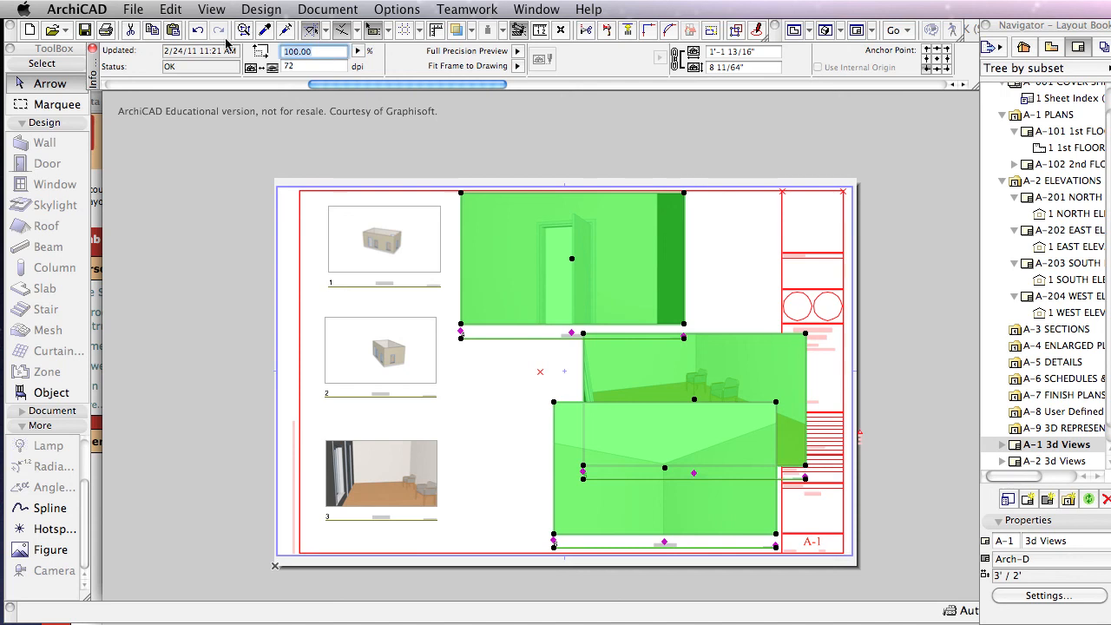
{"action": "type", "text": "50"}
{"action": "key", "text": "Return"}
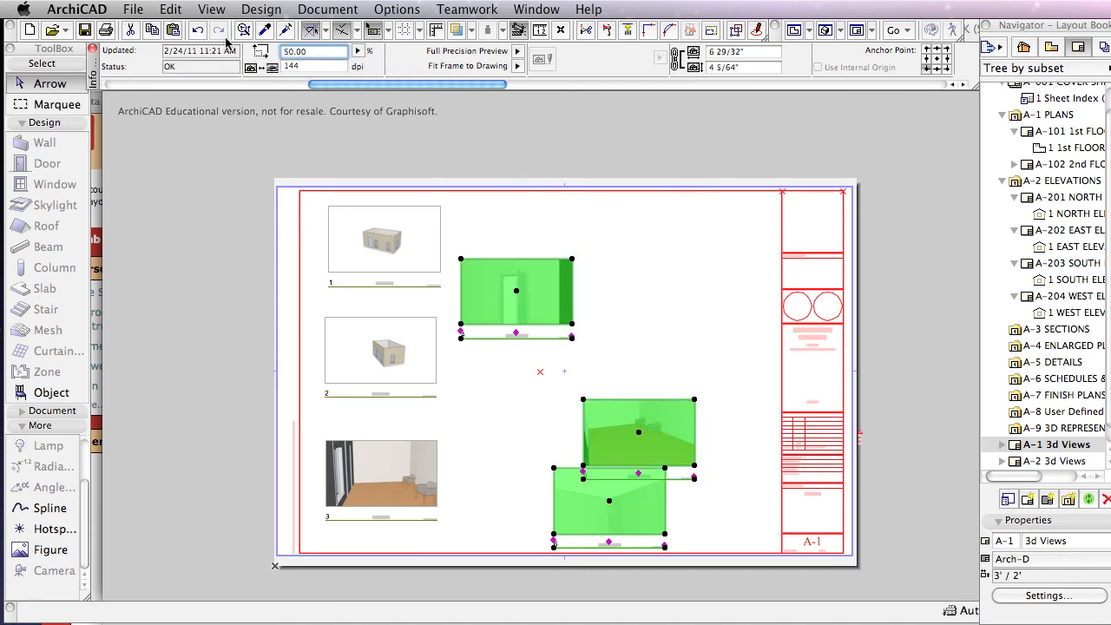
Move only the Camera 1 drawing up beside the VIEW 1 drawing to start a second column on the sheet
{"action": "left_click", "coordinate": [662, 268]}
{"action": "left_click", "coordinate": [539, 297]}
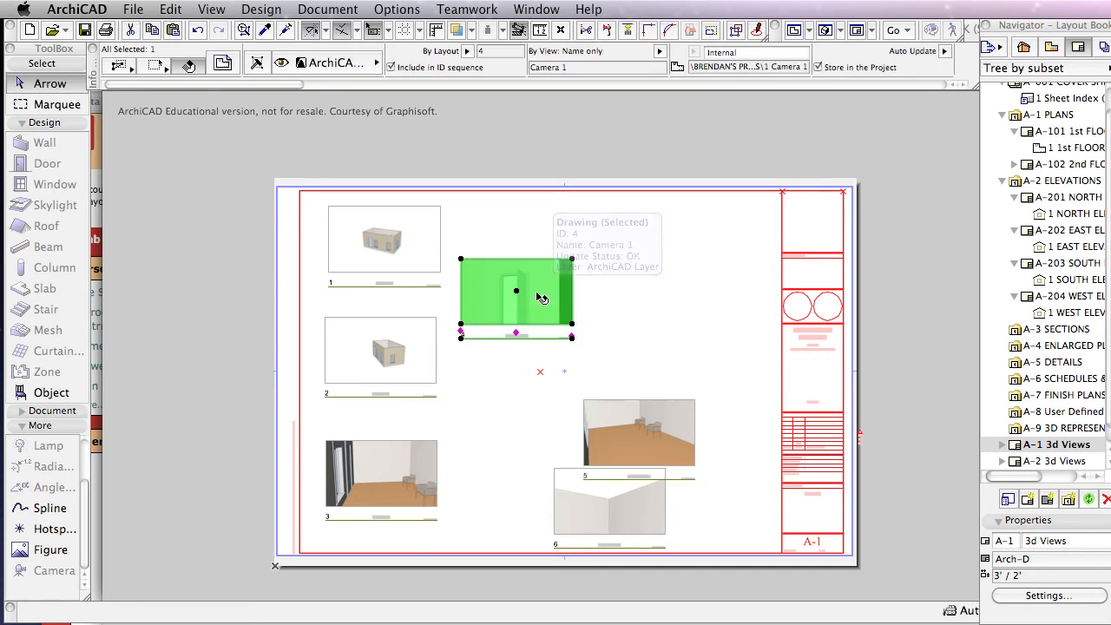
{"action": "left_click", "coordinate": [538, 293]}
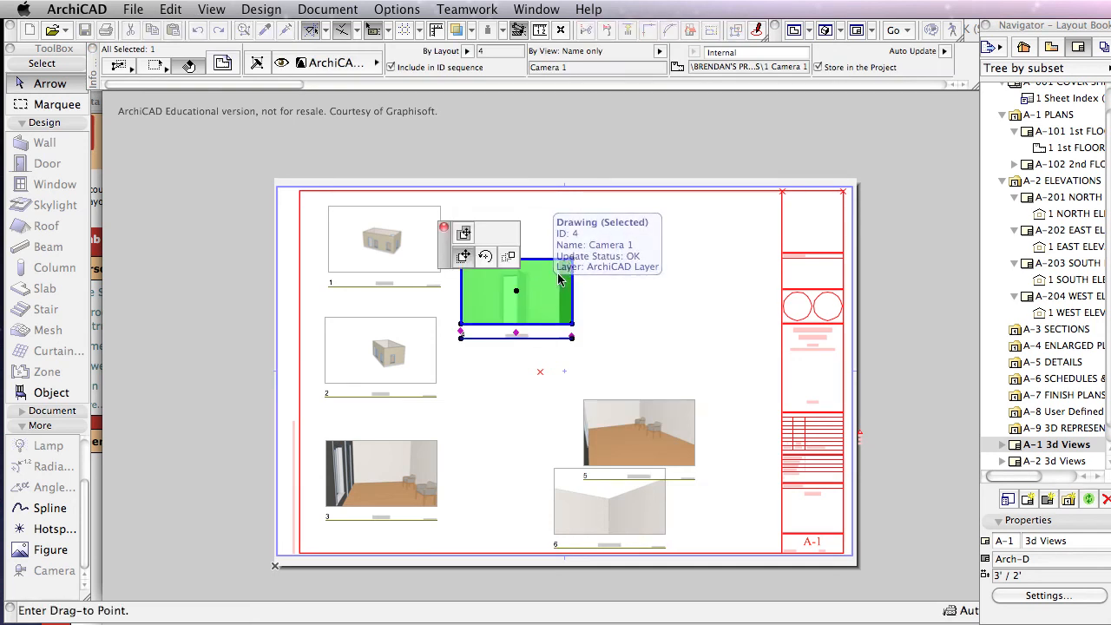
{"action": "left_click", "coordinate": [566, 244]}
Move the Camera 2 drawing into the second column, directly below the Camera 1 drawing
{"action": "left_click", "coordinate": [639, 431]}
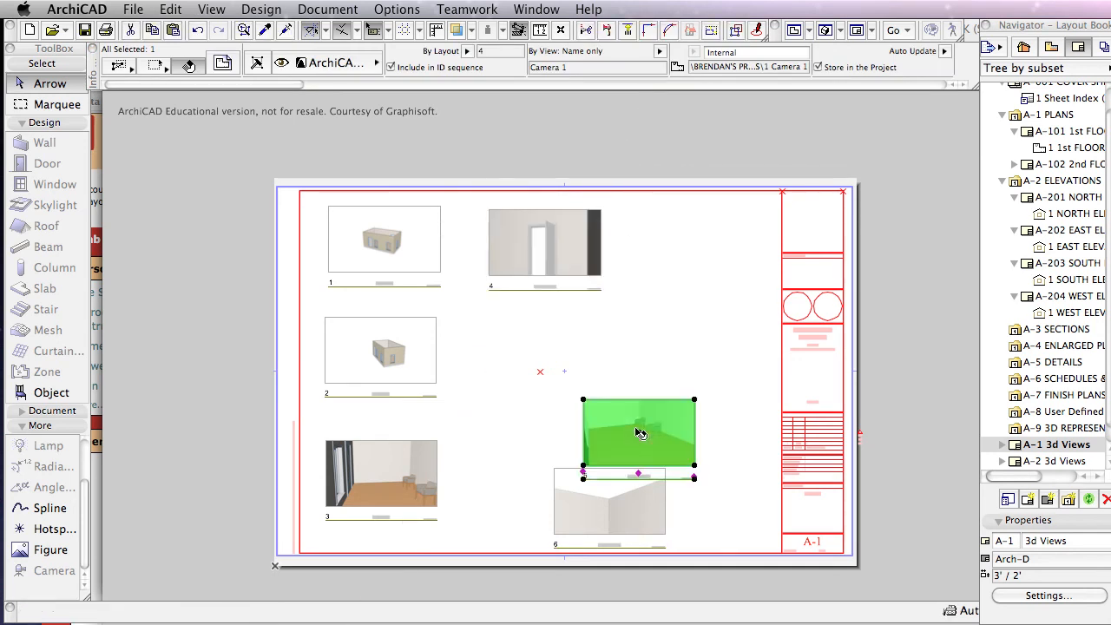
{"action": "left_click", "coordinate": [638, 431]}
{"action": "left_click", "coordinate": [544, 335]}
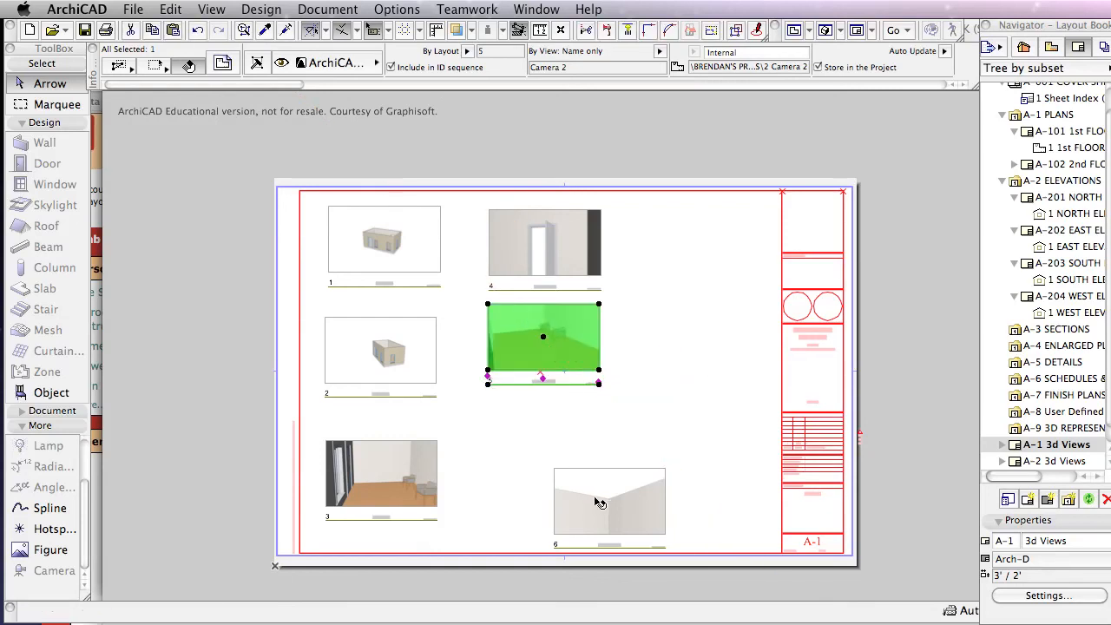
Move the Camera 3 drawing up below the Camera 2 drawing in the second column, and clear the selection
{"action": "left_click", "coordinate": [627, 503]}
{"action": "left_click", "coordinate": [627, 503]}
{"action": "left_click", "coordinate": [578, 455]}
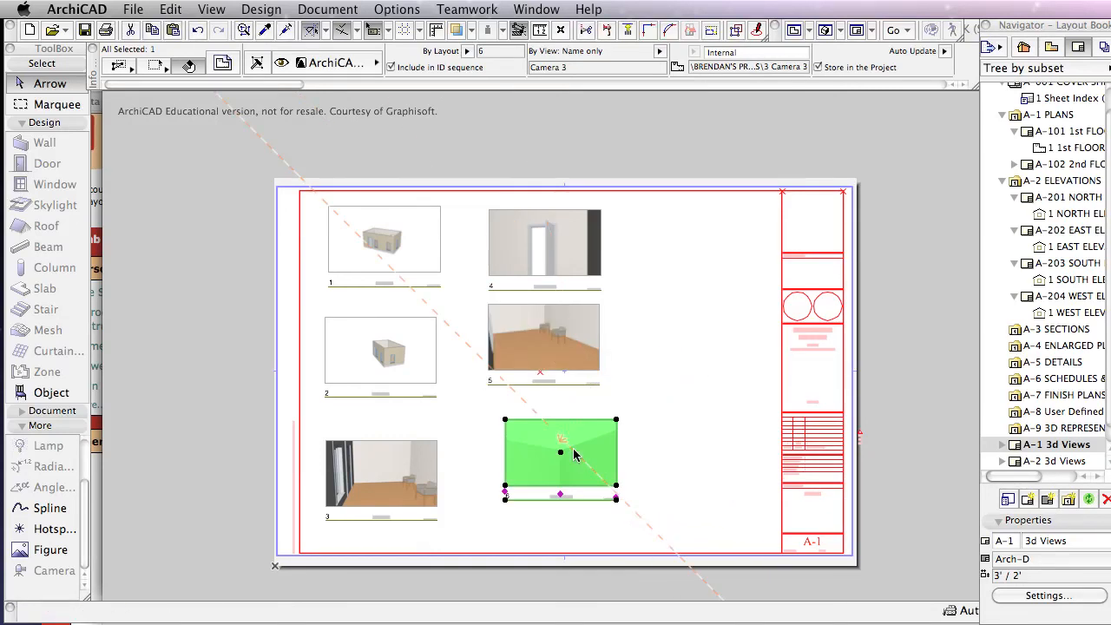
{"action": "scroll", "coordinate": [440, 379], "scroll_direction": "up", "scroll_amount": 3}
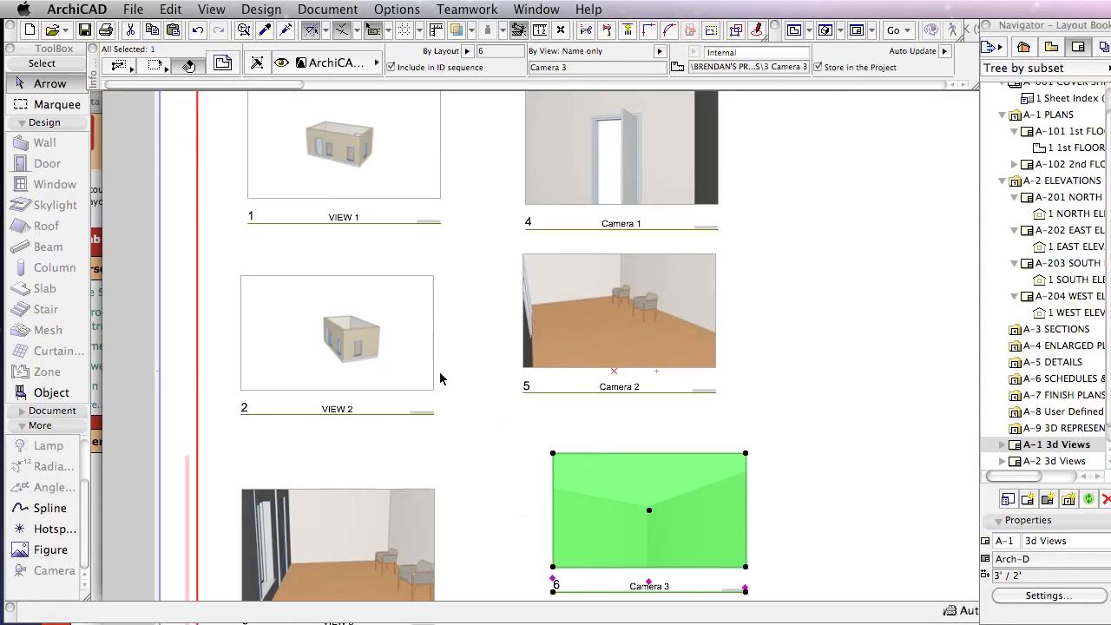
{"action": "left_click", "coordinate": [874, 342]}
{"action": "scroll", "coordinate": [874, 342], "scroll_direction": "down", "scroll_amount": 3}
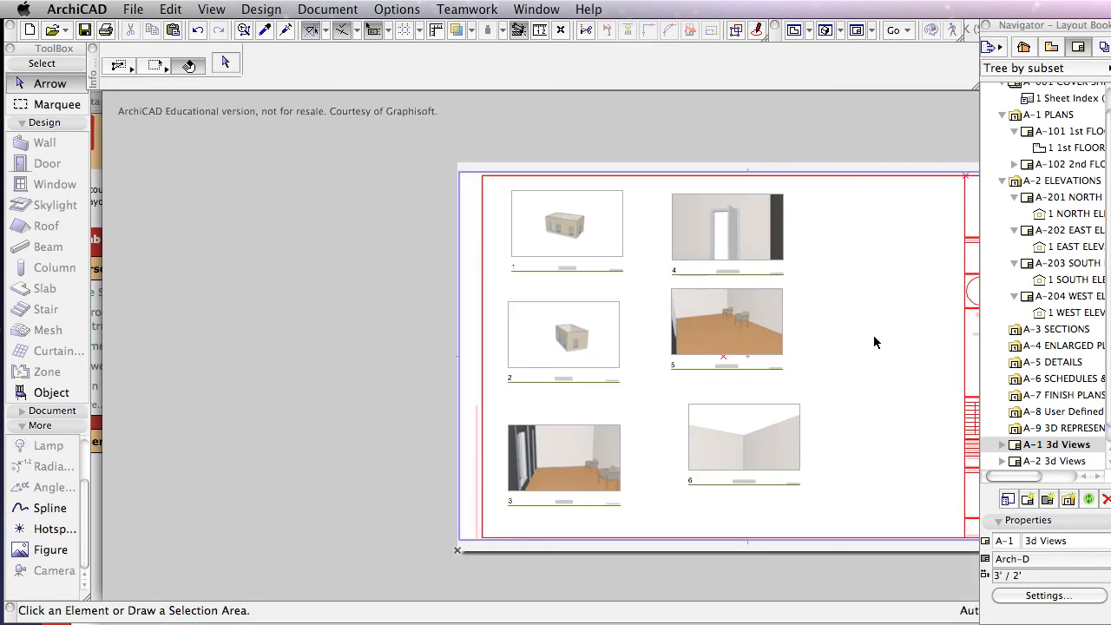